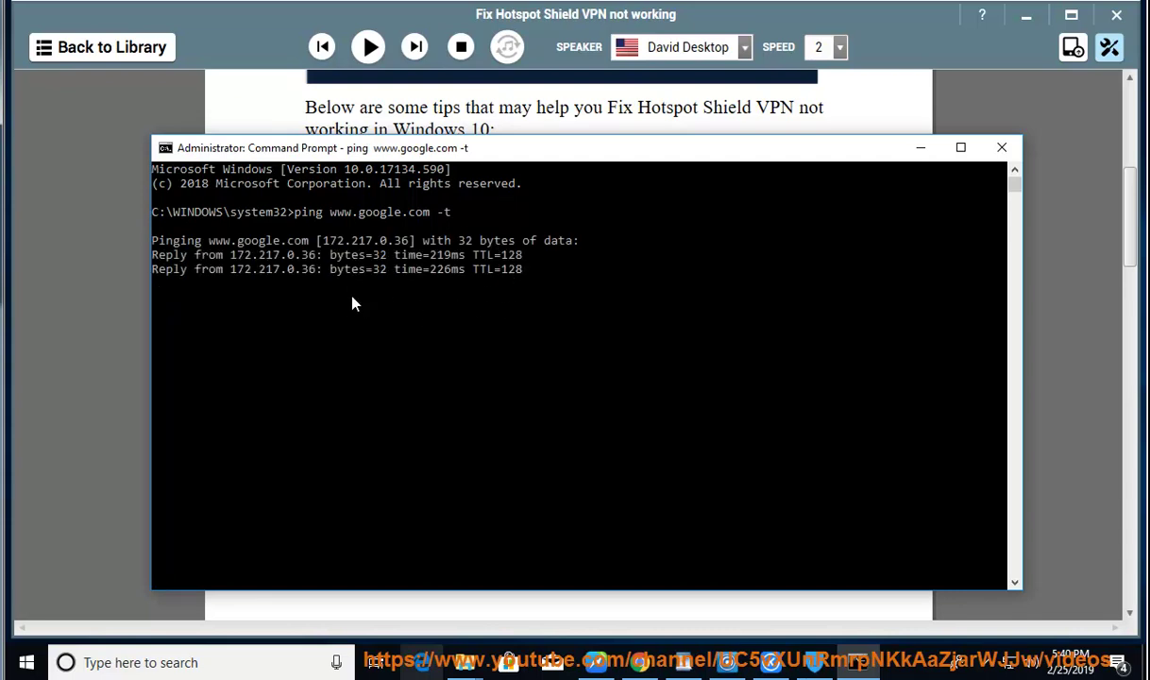
left_click(921, 148)
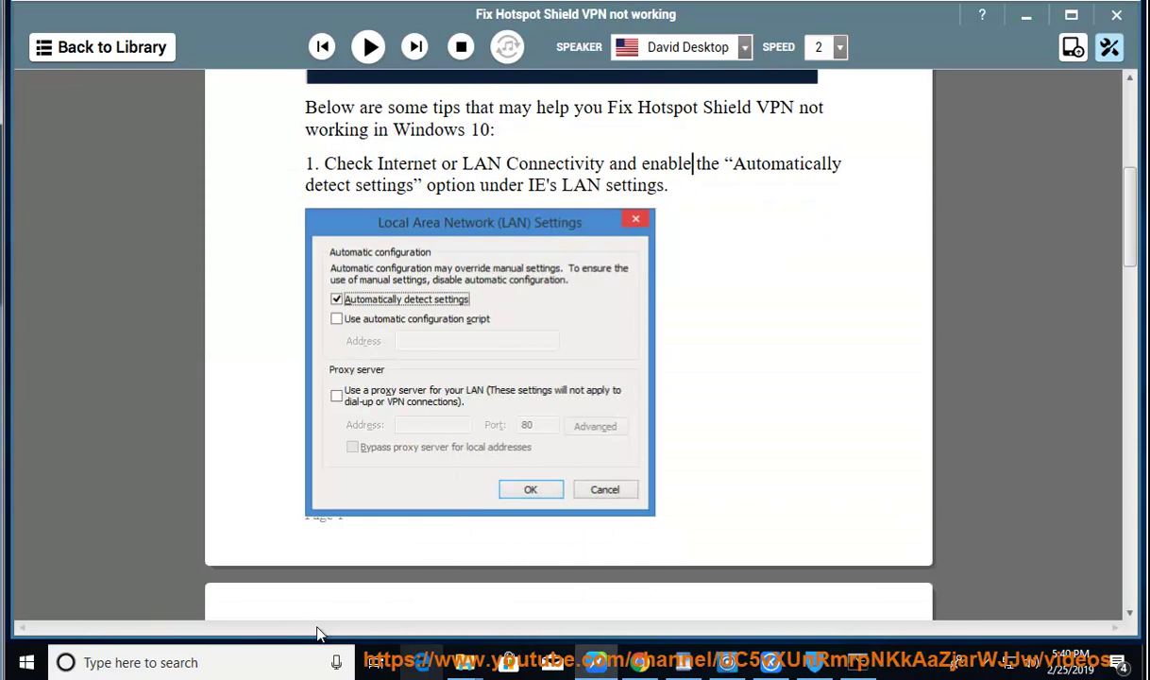
Launch Internet Explorer from a Windows search for 'ie'.
left_click(238, 661)
type("ie")
left_click(168, 181)
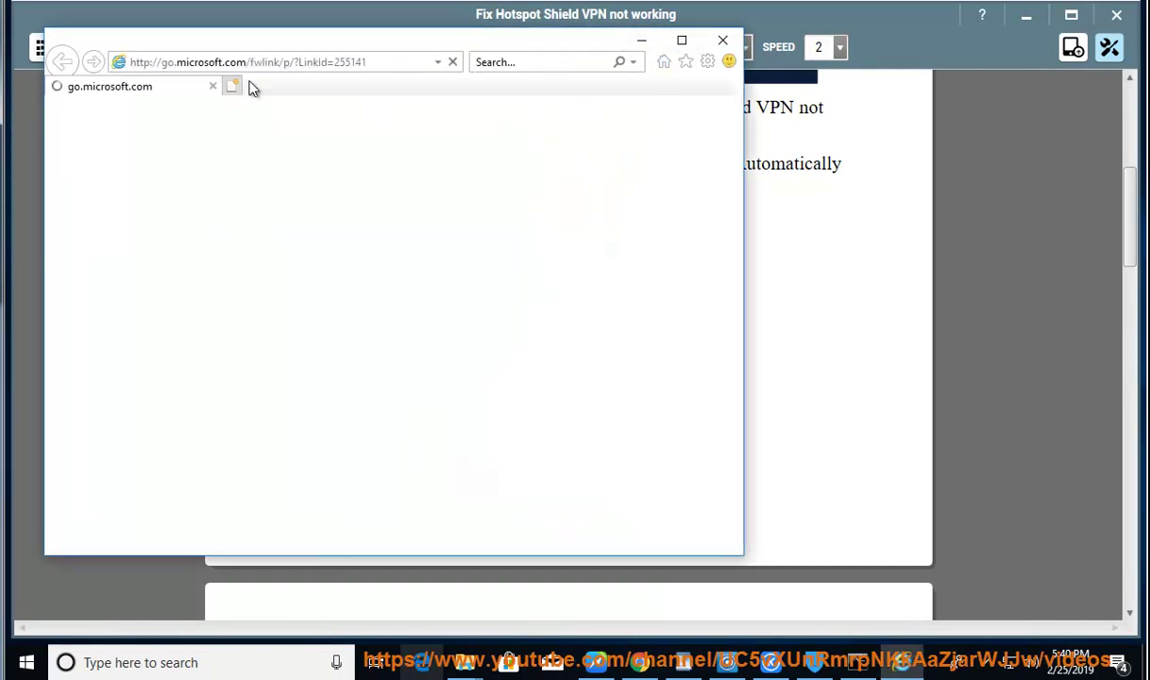
Replace the MSN tabs in Internet Explorer with a fresh blank tab.
left_click(234, 87)
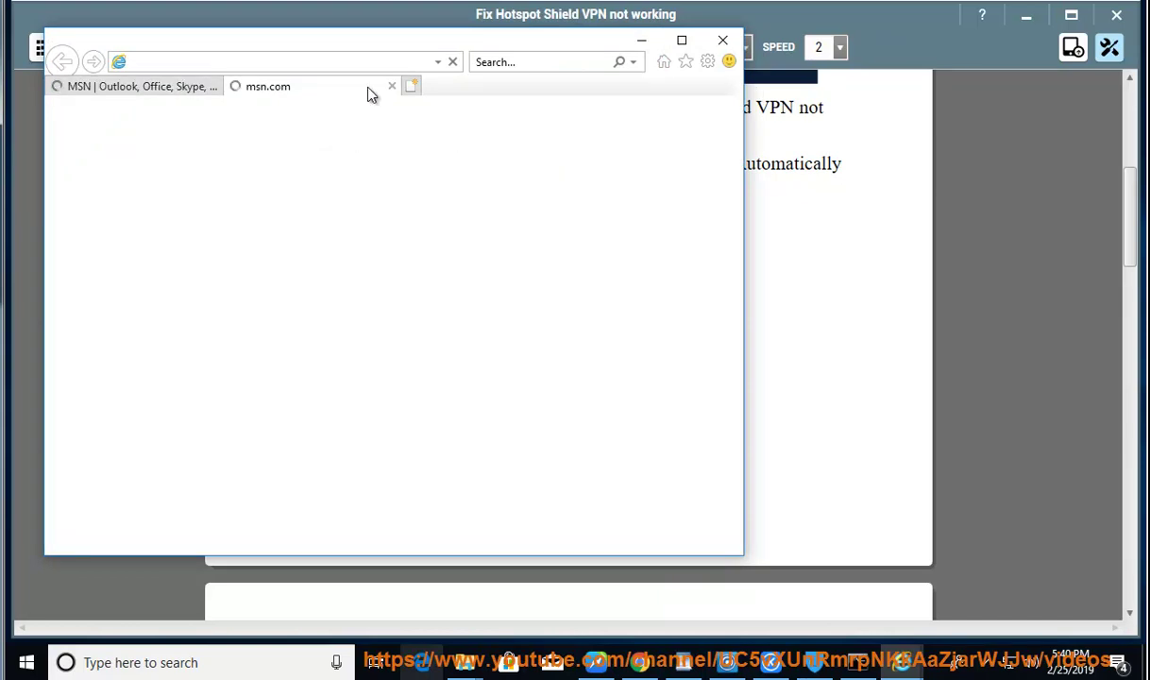
left_click(392, 86)
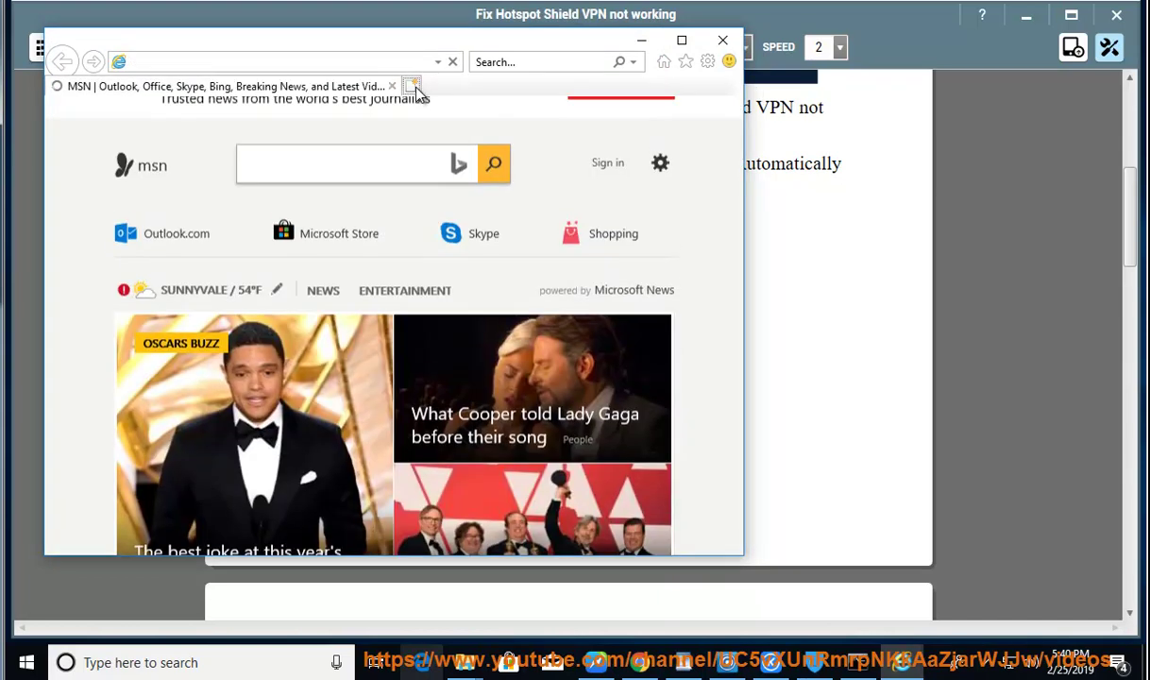
left_click(417, 87)
left_click(377, 86)
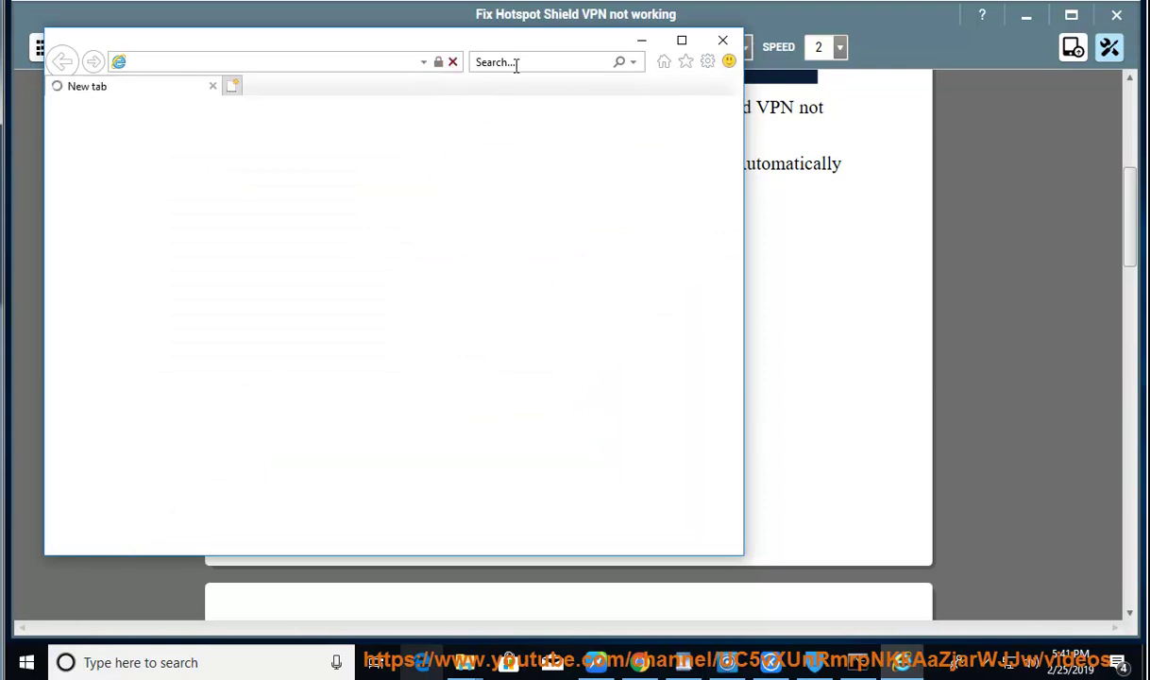
Enable Automatically detect settings in LAN settings, save Internet Options, and close the browser.
left_click(707, 61)
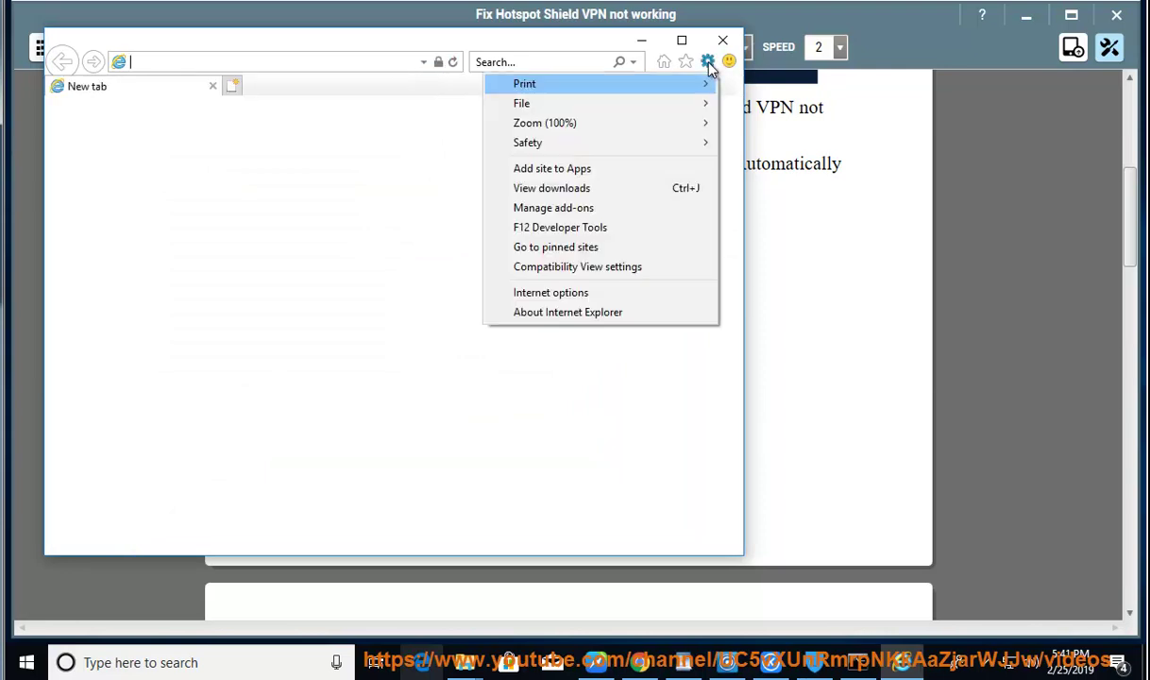
left_click(635, 294)
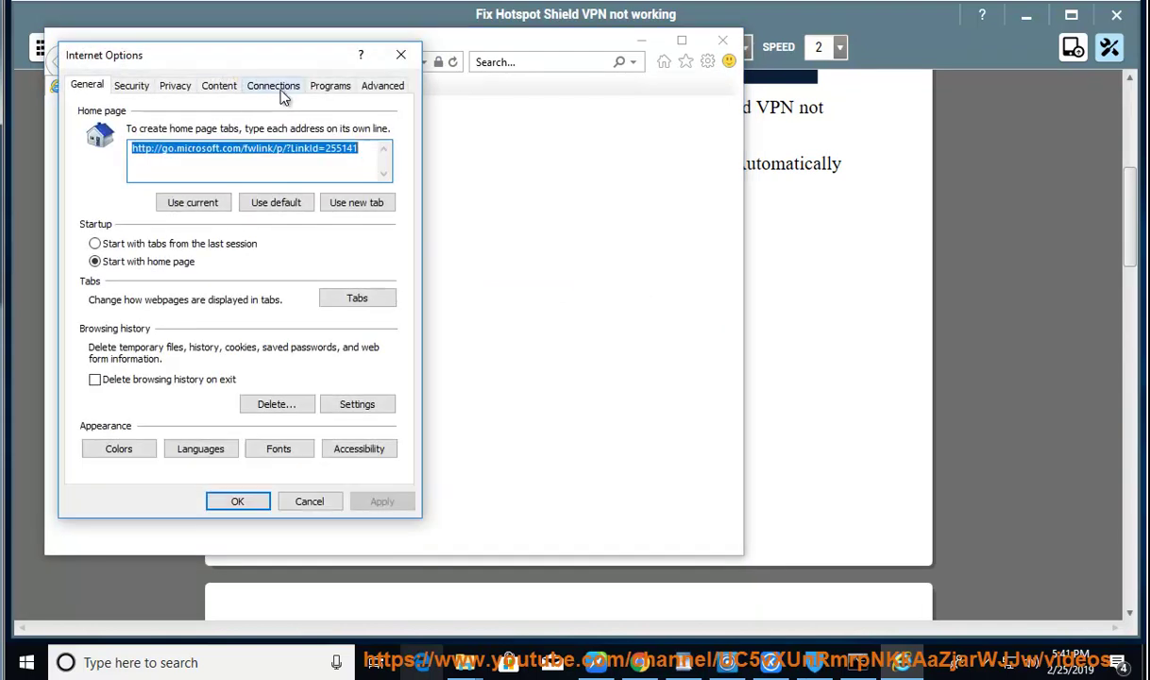
left_click(274, 86)
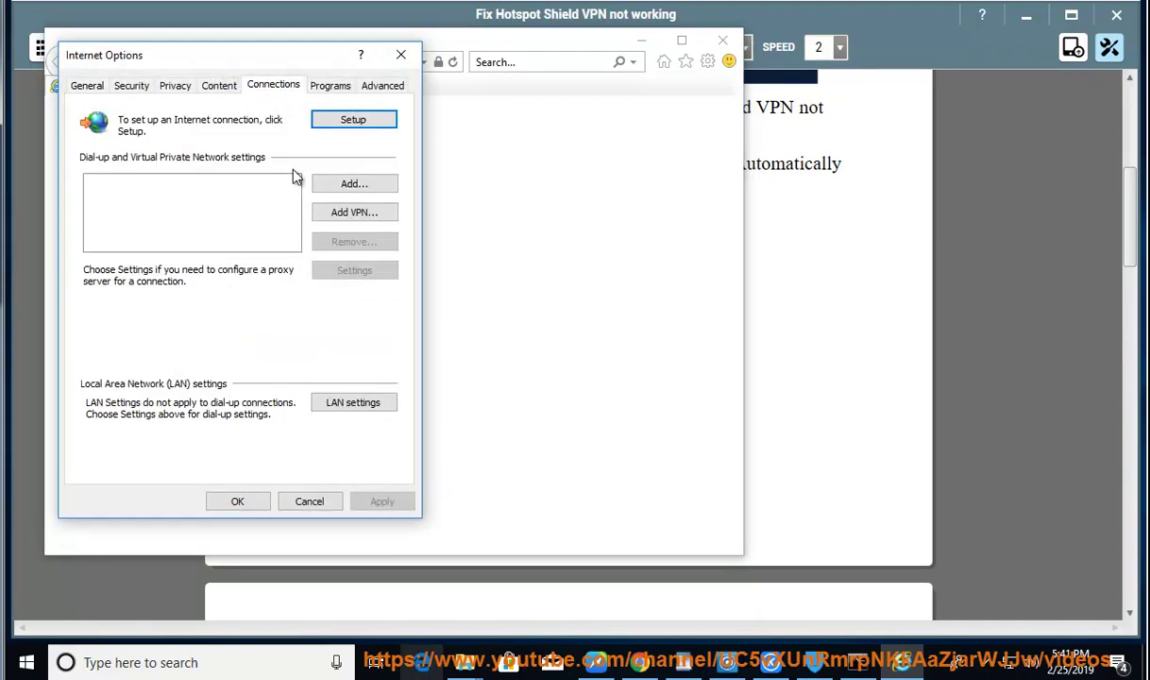
left_click(360, 405)
left_click_drag(288, 81, 668, 249)
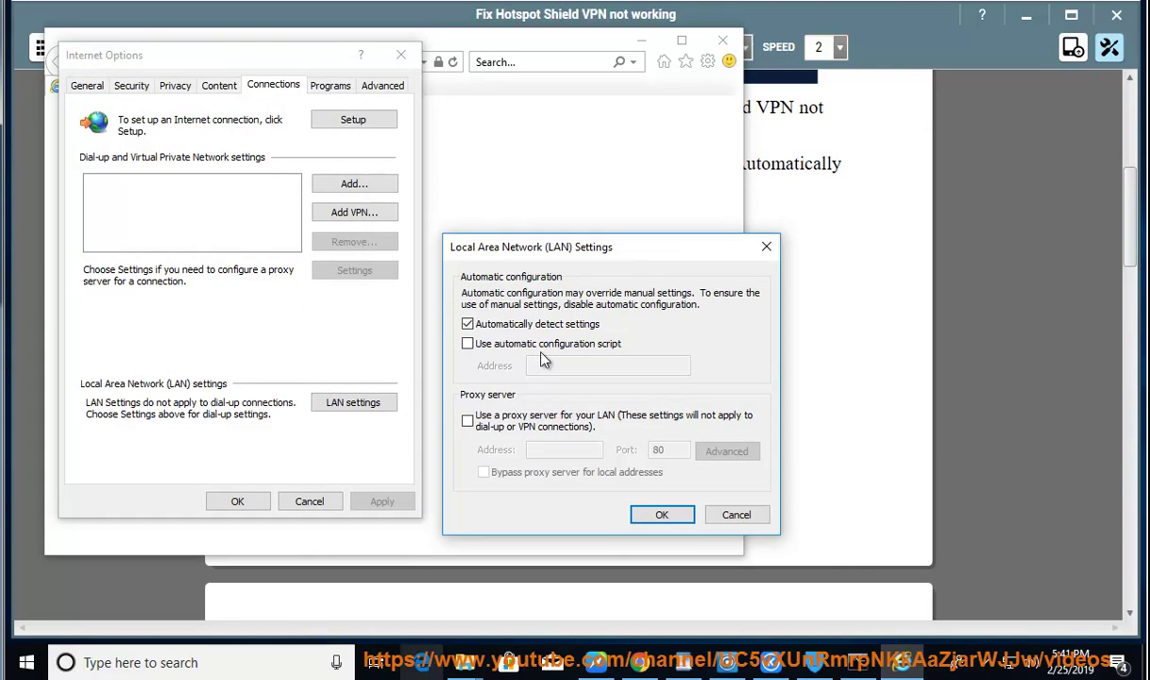
left_click(468, 324)
left_click(661, 515)
left_click(242, 501)
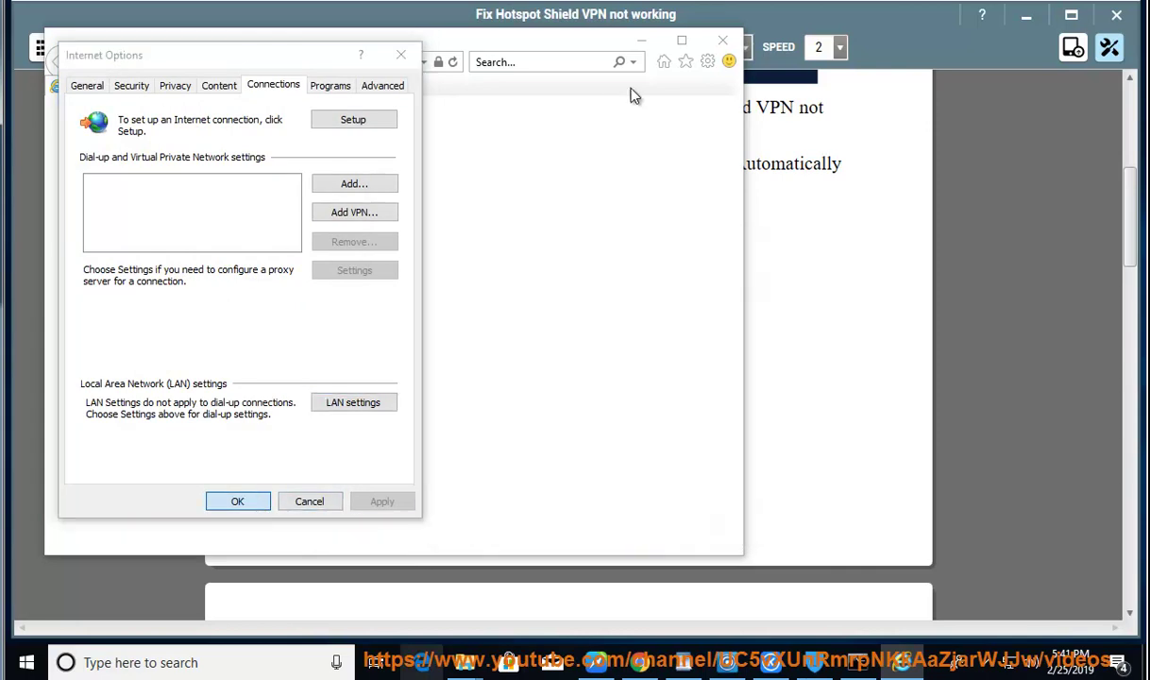
left_click(722, 43)
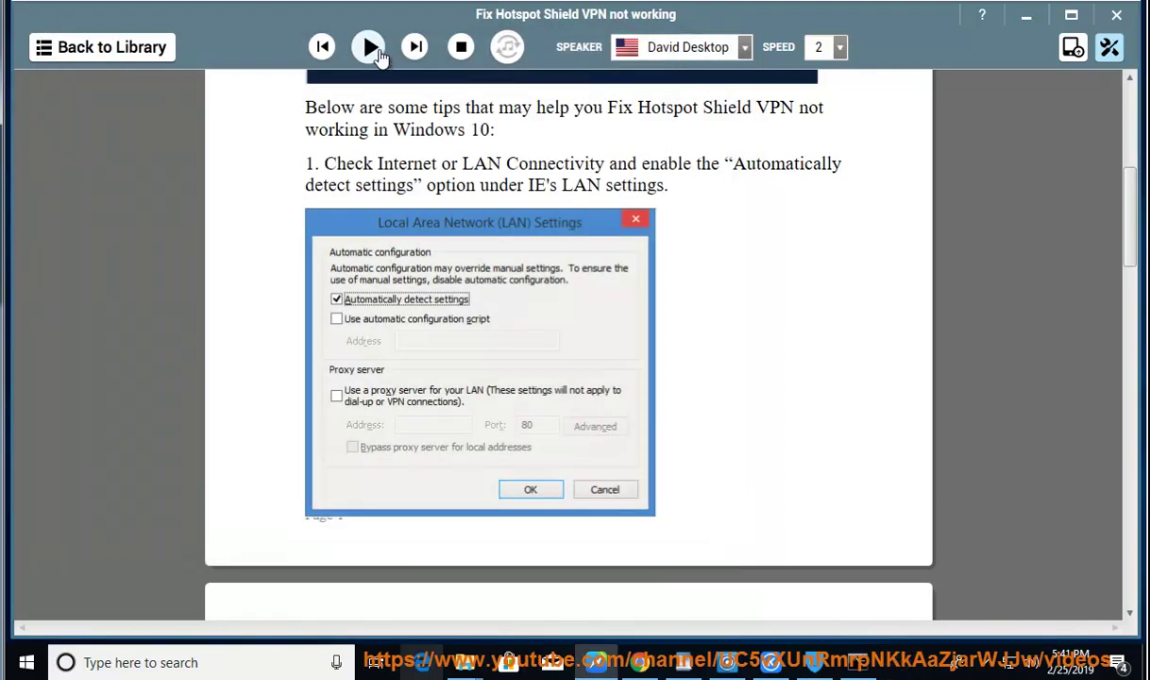
Listen to tip 2 on firewalls blocking the VPN, then search Windows for 'firewall'.
key("space")
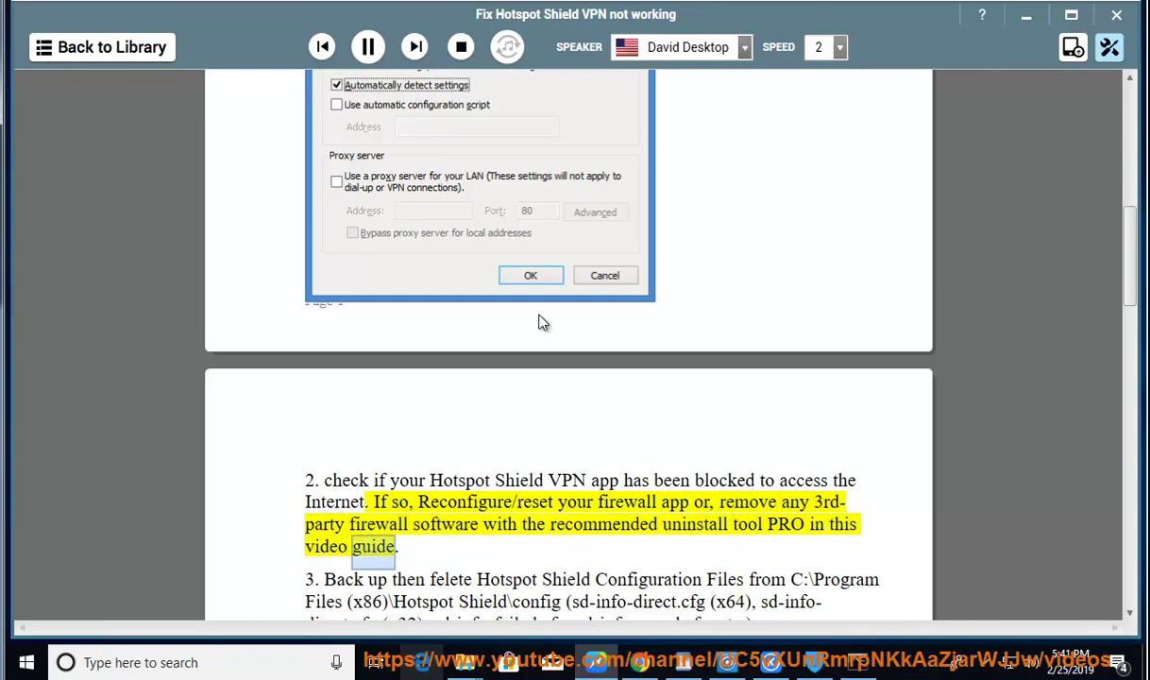
left_click(368, 47)
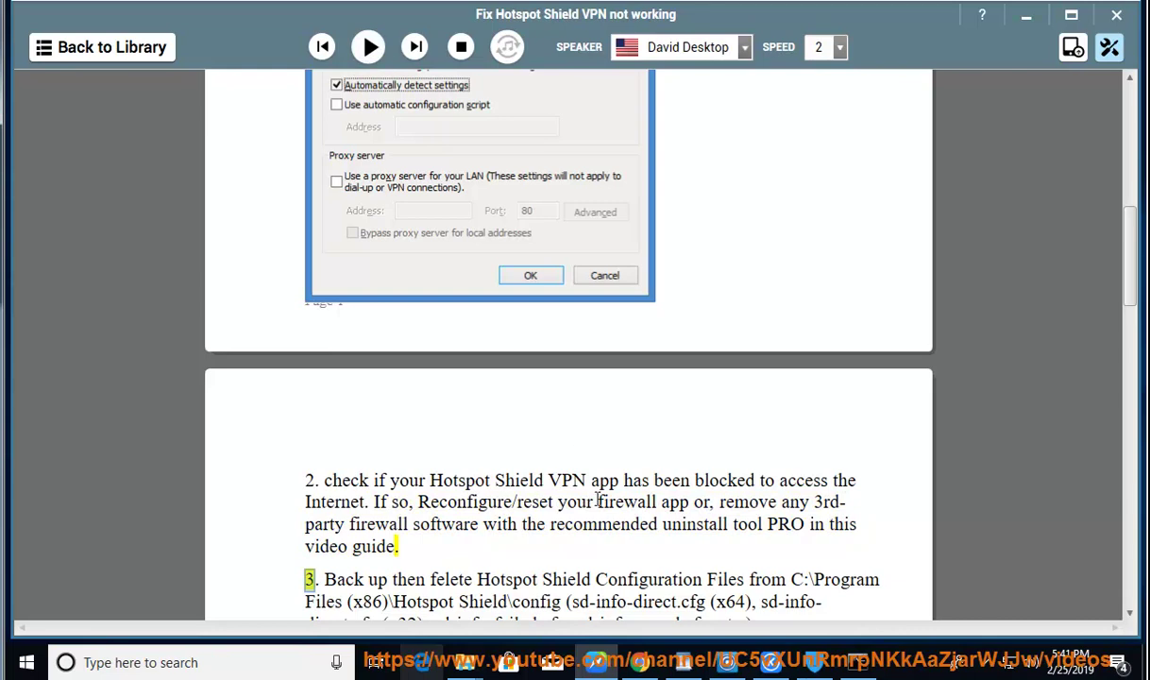
left_click(598, 502)
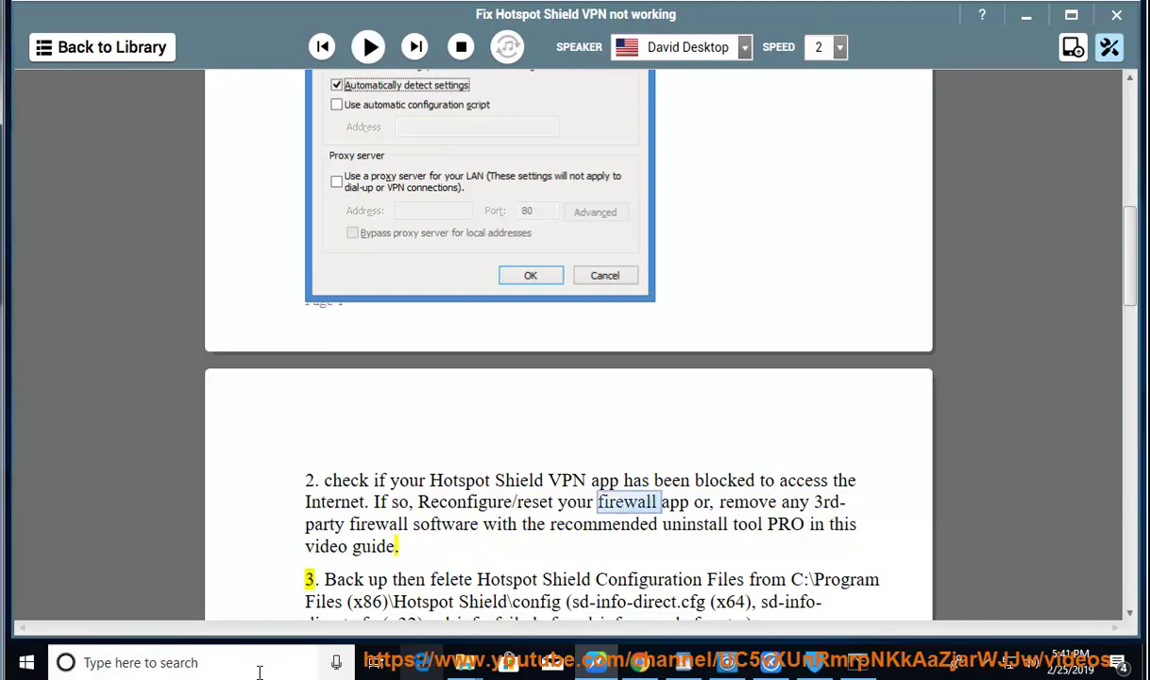
left_click(258, 671)
type("firewall")
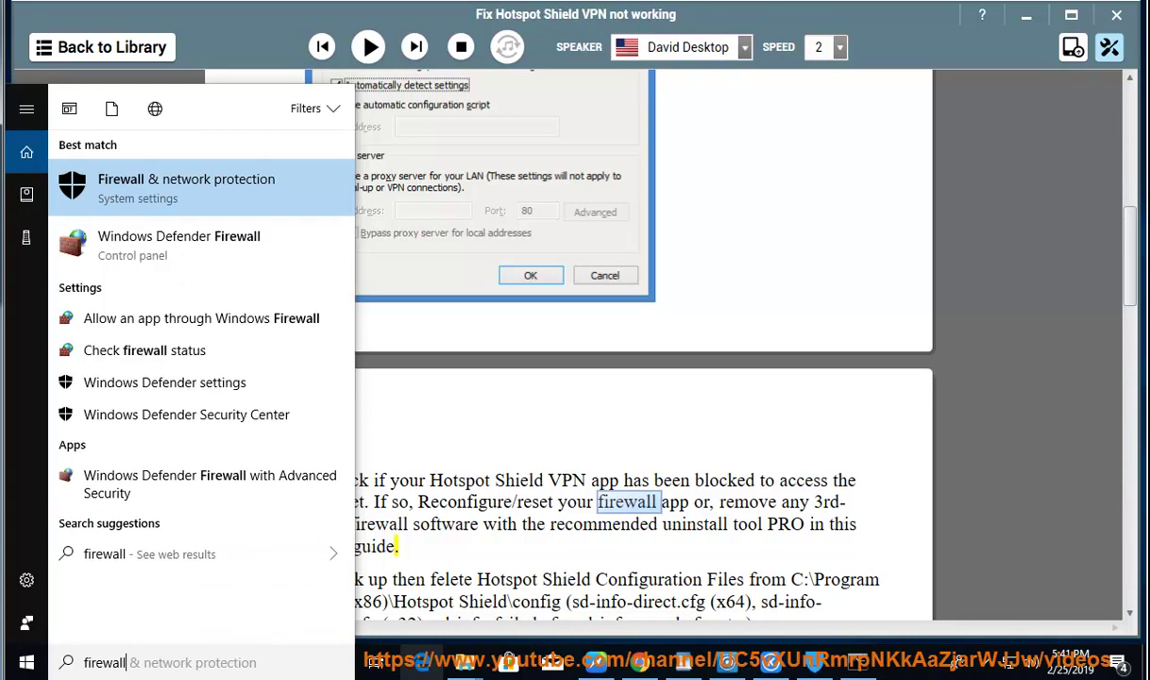
Confirm Windows Defender Firewall is managed by AVG, minimize the windows, and select the AVG shortcut.
left_click(264, 264)
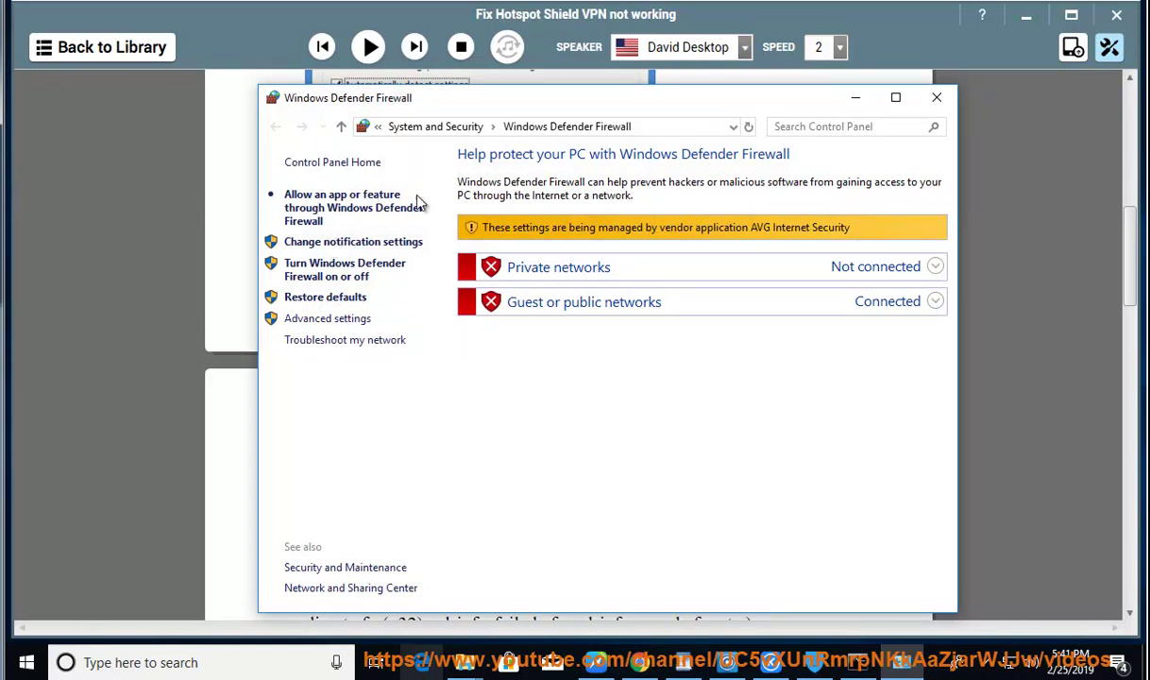
left_click(856, 97)
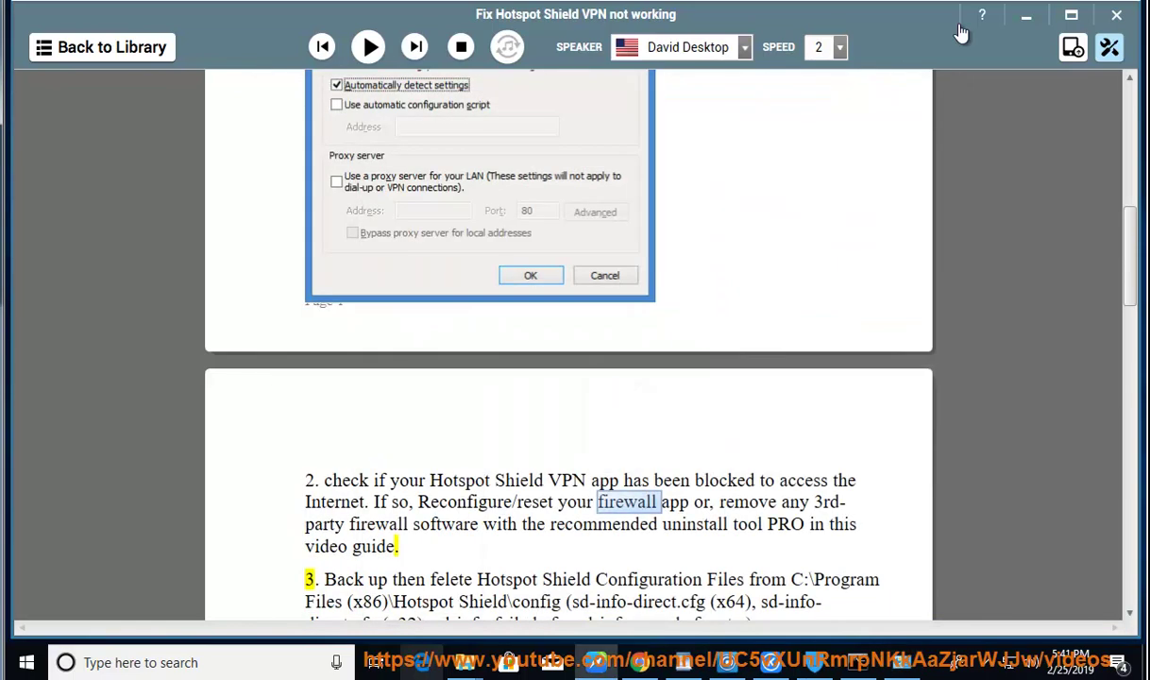
left_click(1026, 15)
left_click(105, 301)
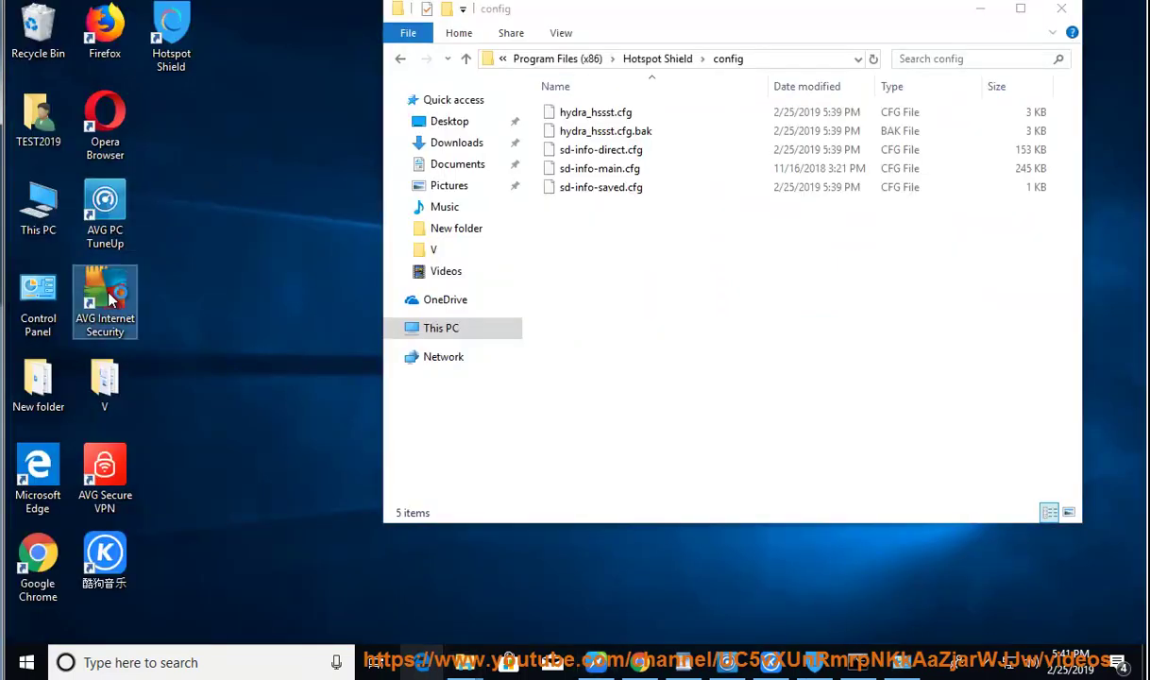
Launch AVG Internet Security and look at the Computer protection details.
left_click(980, 9)
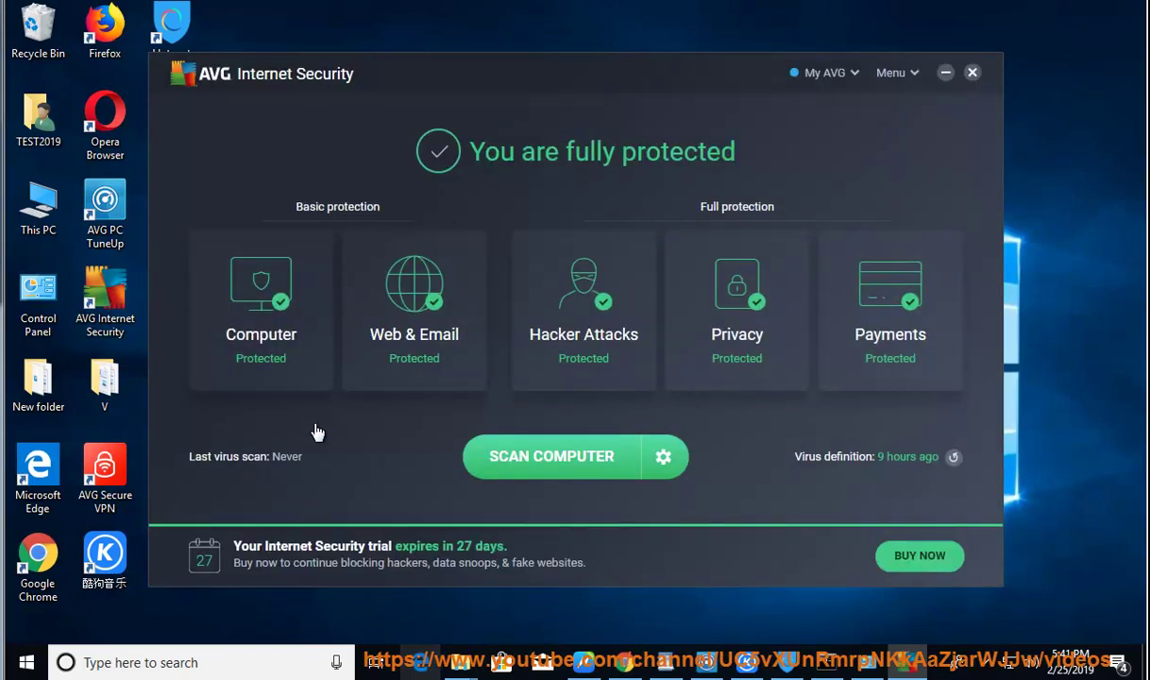
left_click(273, 280)
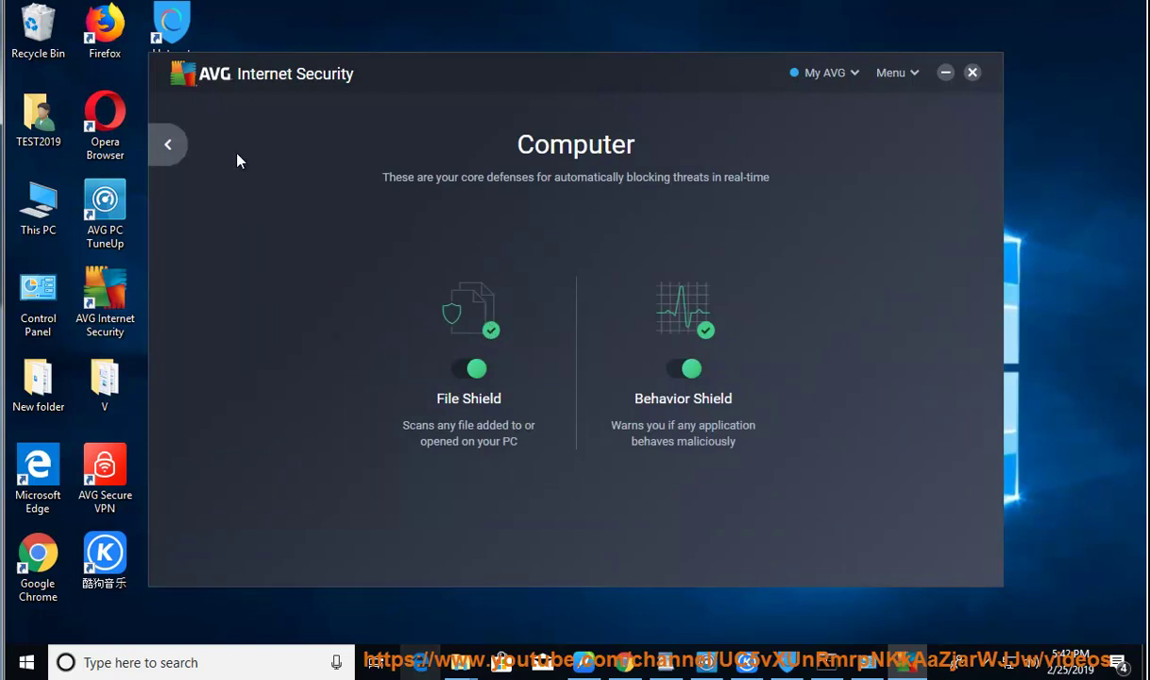
key("Escape")
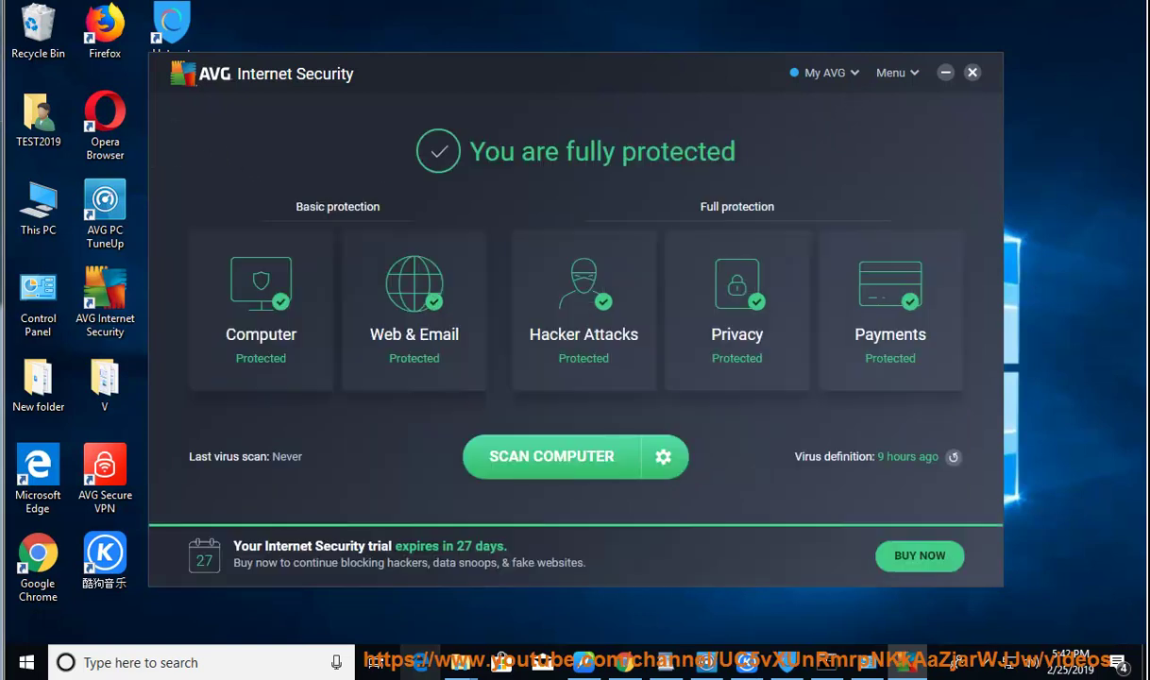
Open AVG Settings, browse the Components list, and open the Web Shield settings.
left_click(895, 72)
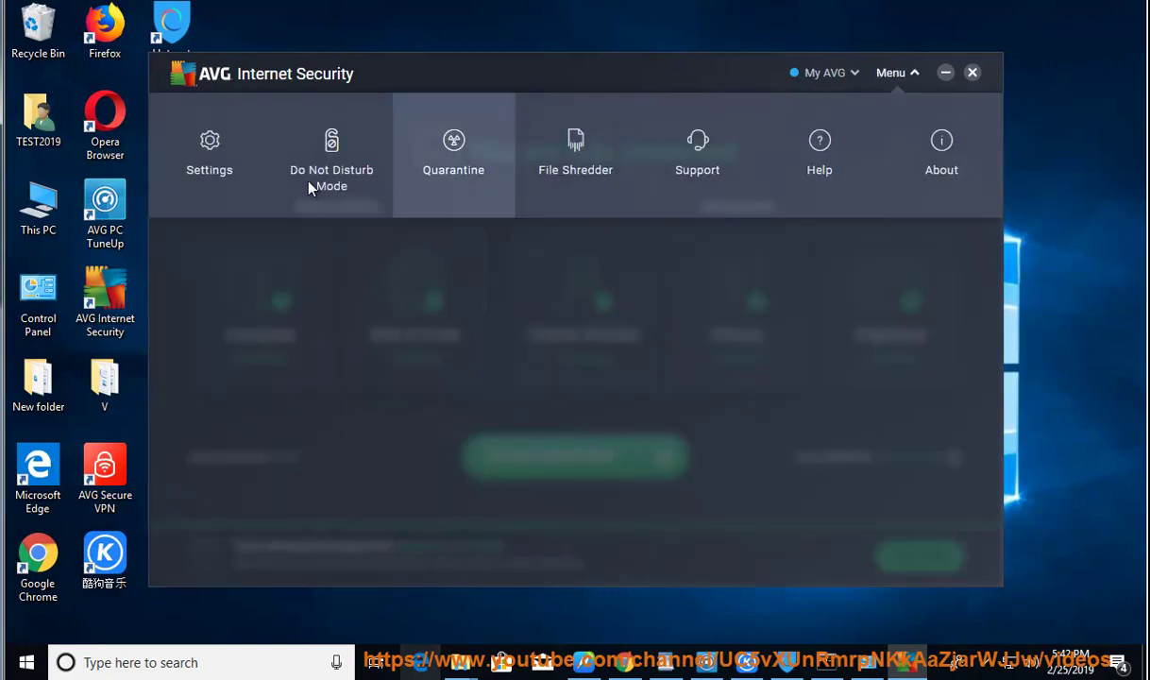
left_click(216, 157)
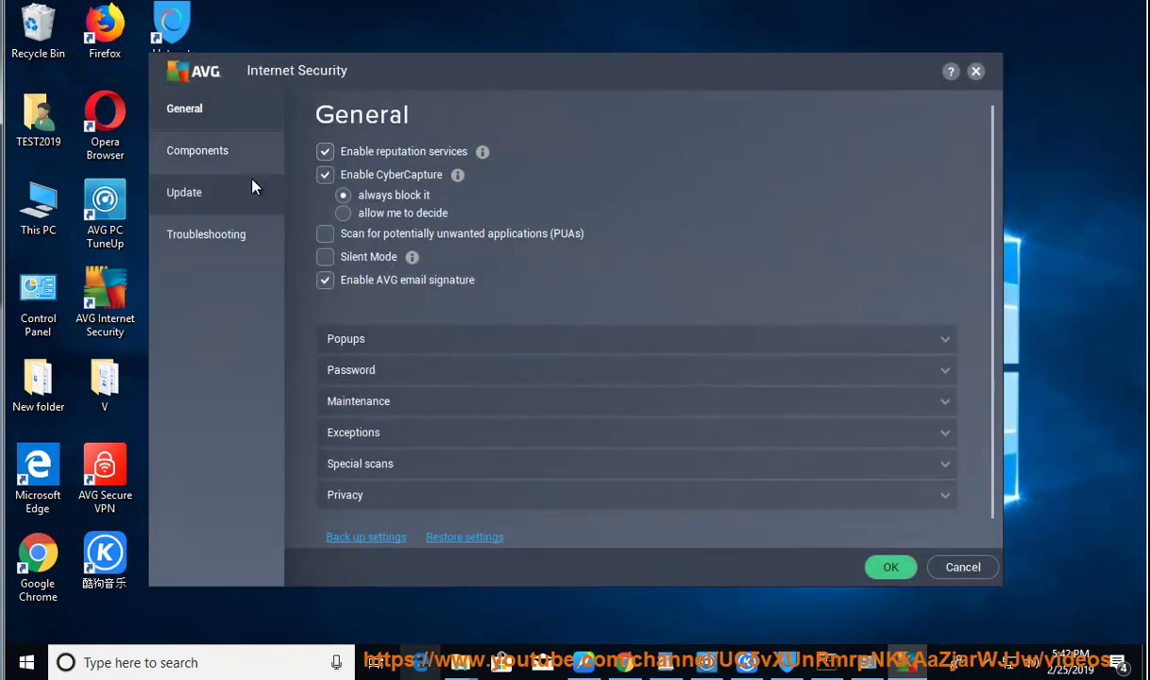
left_click(210, 160)
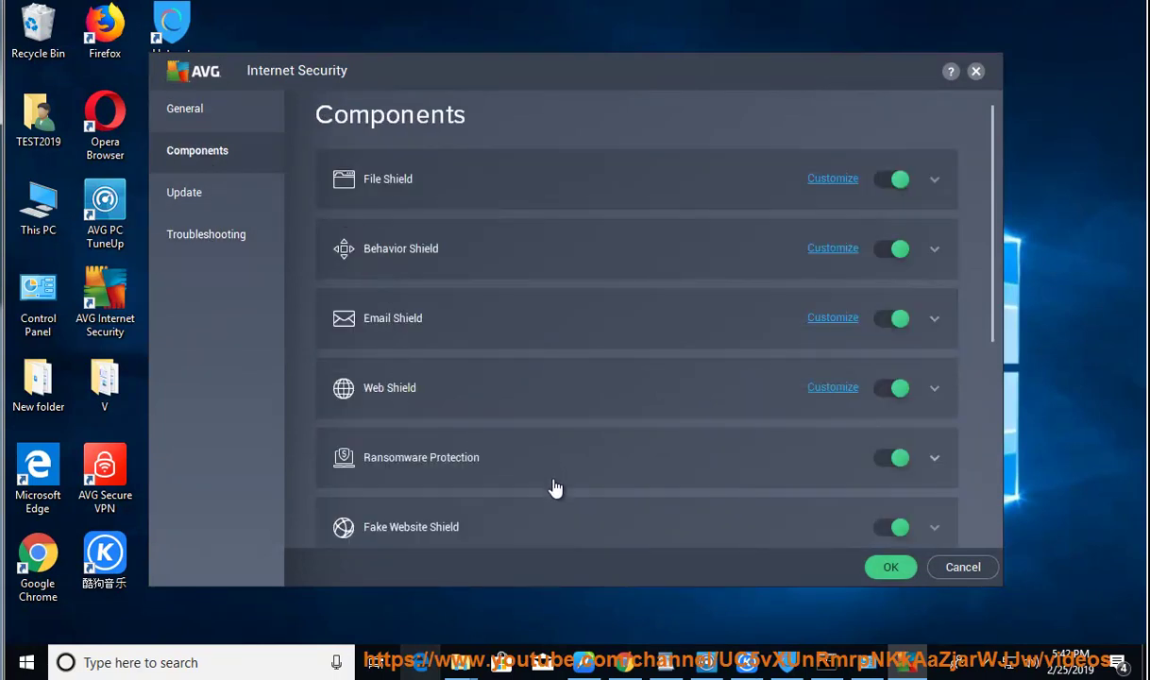
scroll(556, 485, "down", 1)
scroll(550, 489, "down", 2)
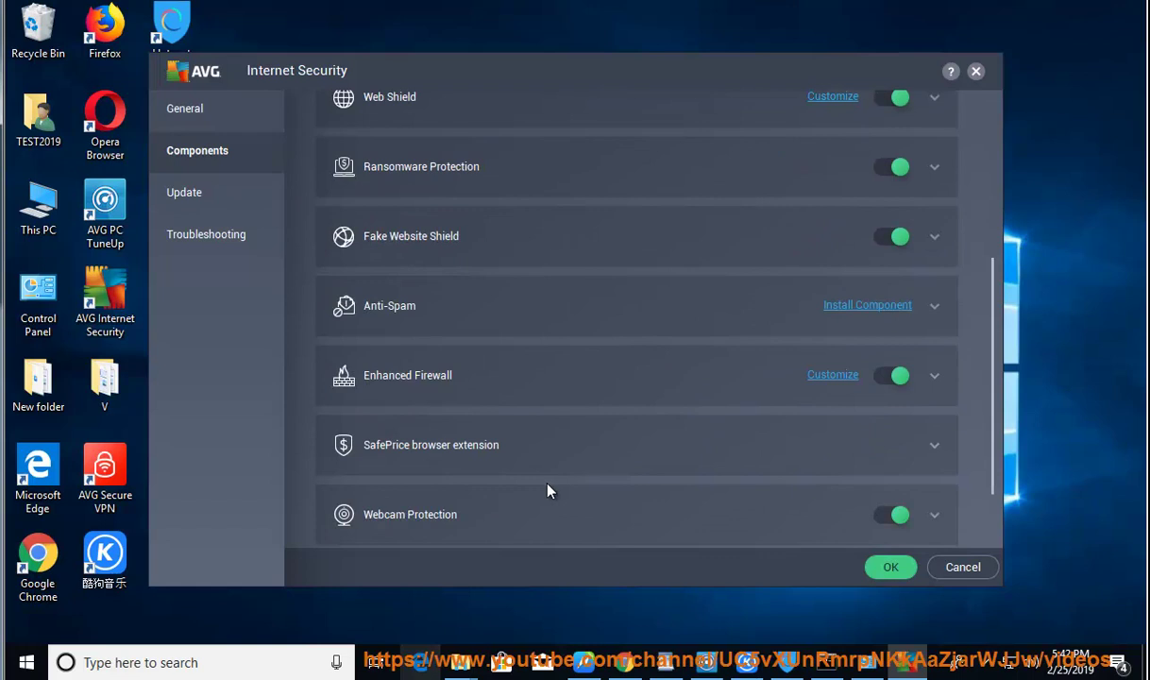
scroll(547, 491, "down", 1)
scroll(544, 493, "up", 2)
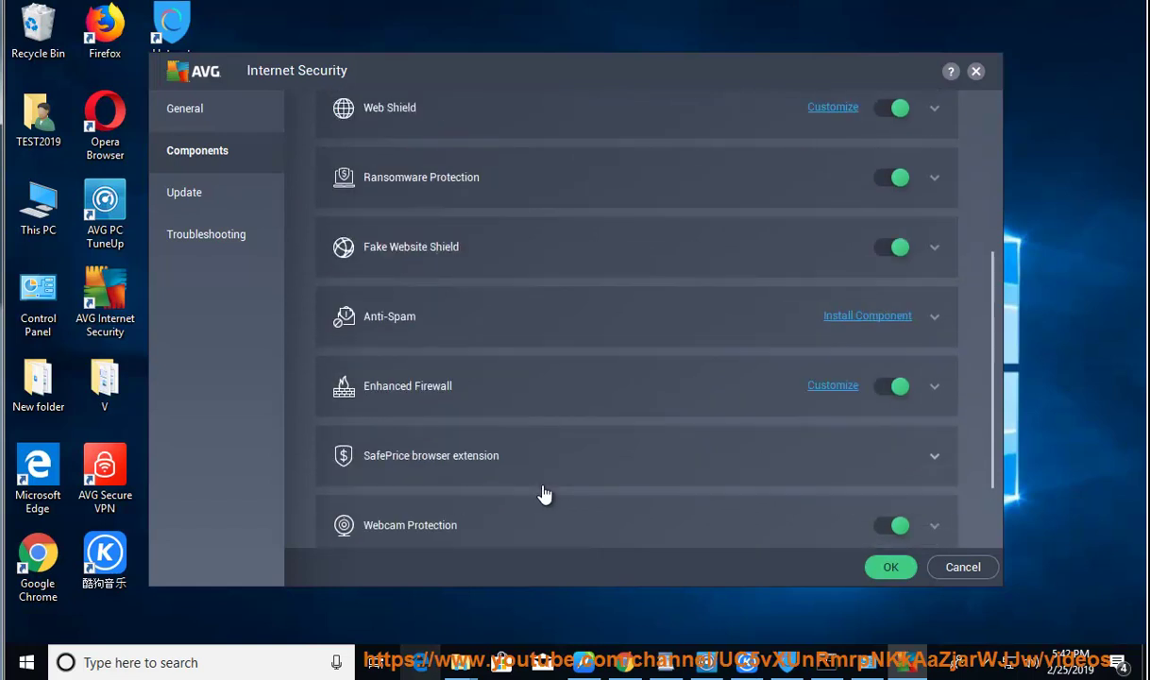
scroll(392, 382, "up", 1)
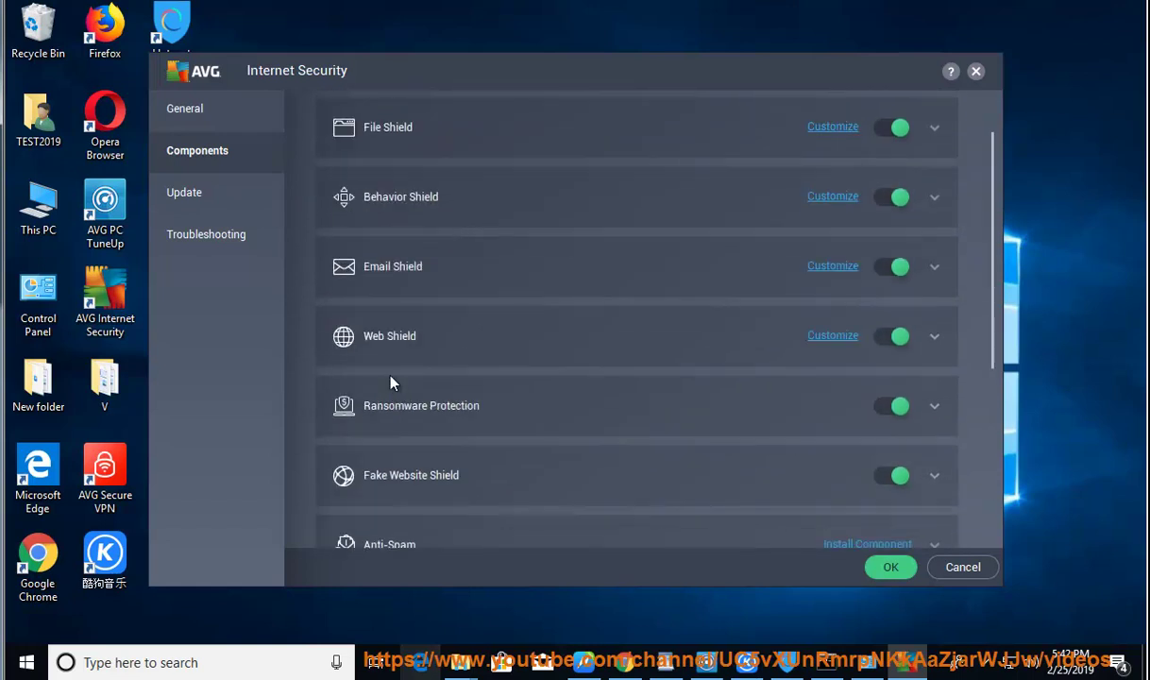
left_click(820, 339)
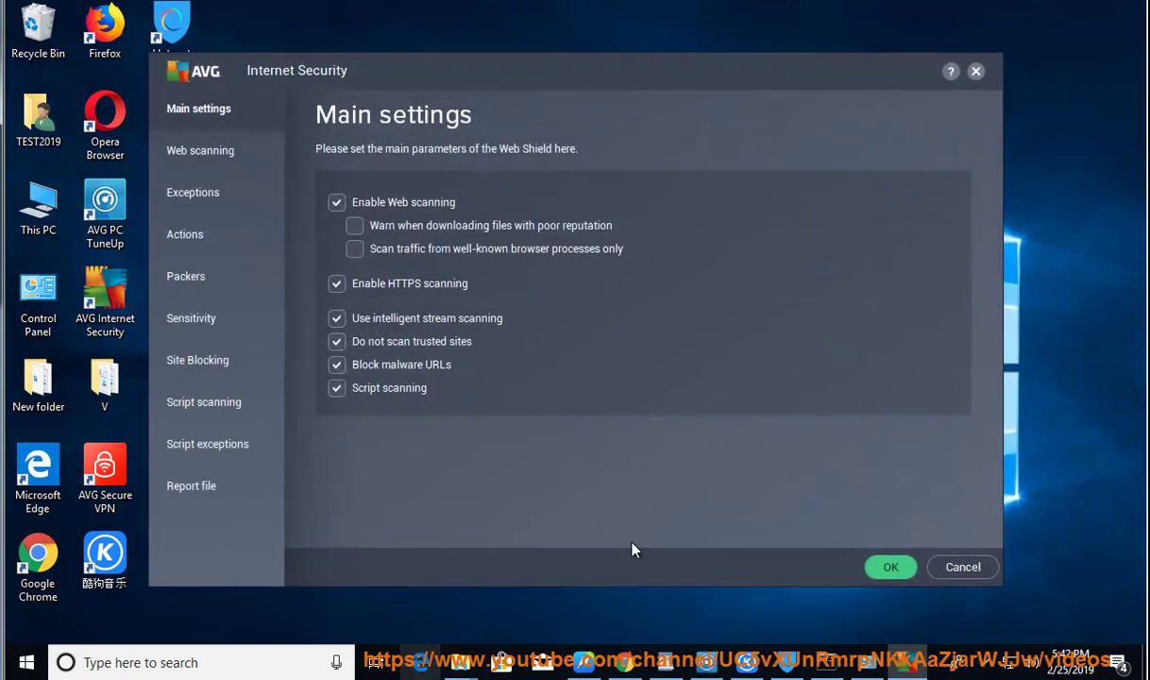
Leave Web Shield unchanged, then review File Shield's scan exceptions and cancel without saving.
left_click(964, 567)
scroll(473, 431, "up", 1)
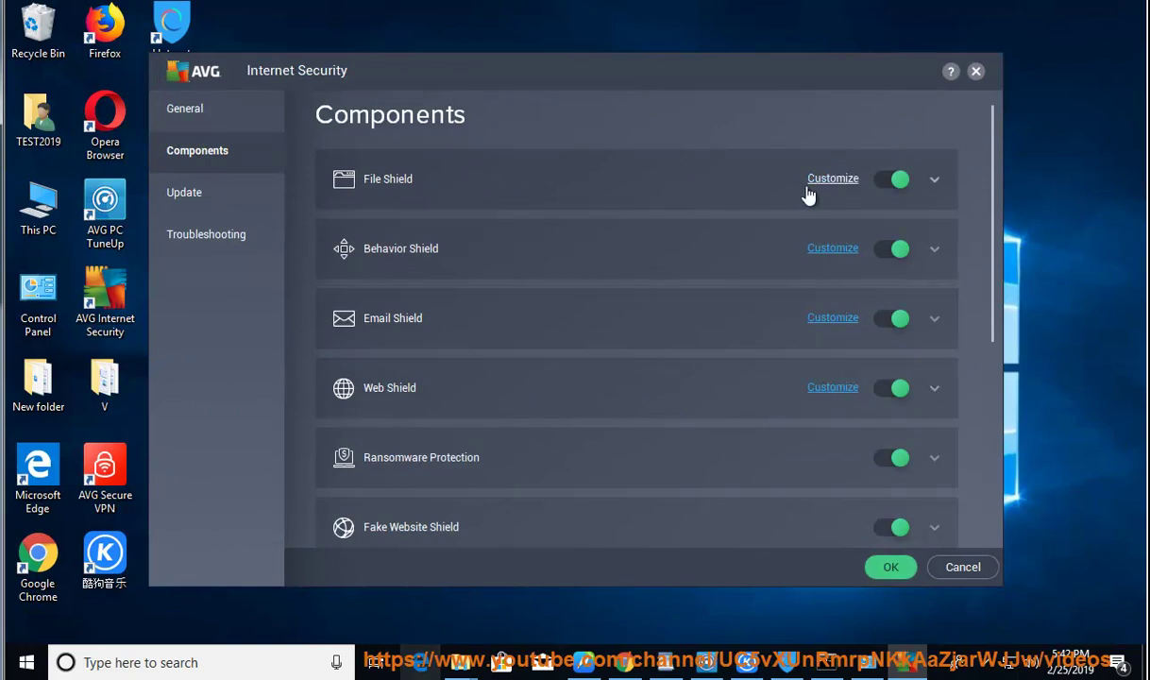
left_click(831, 180)
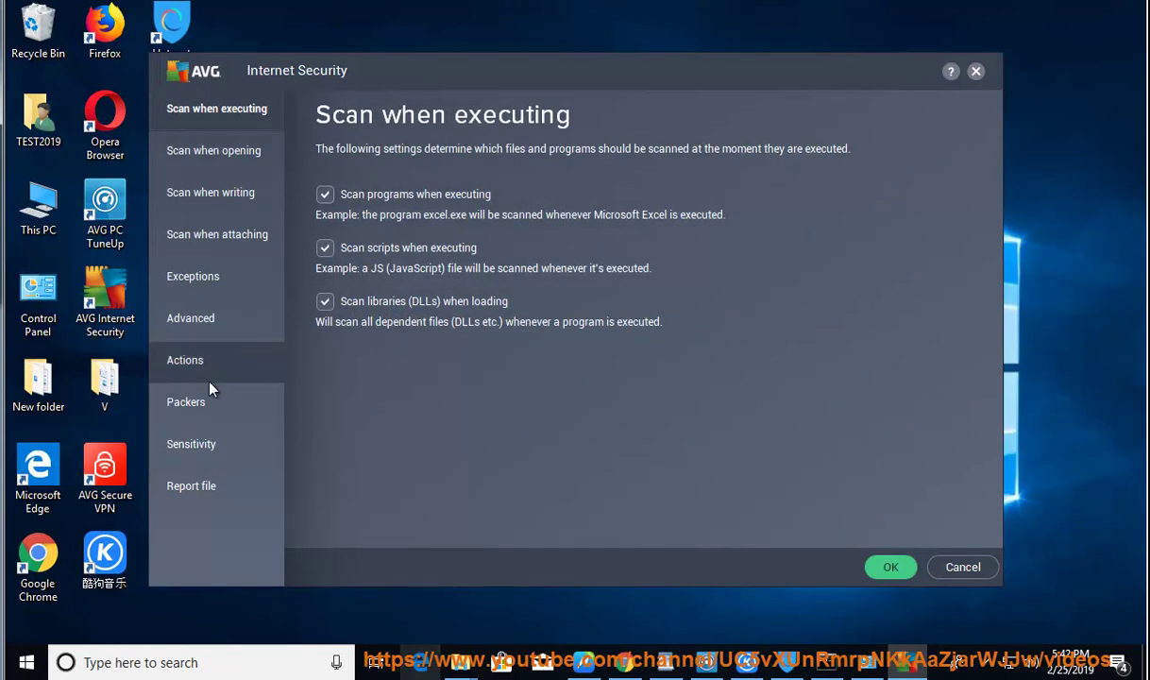
left_click(205, 280)
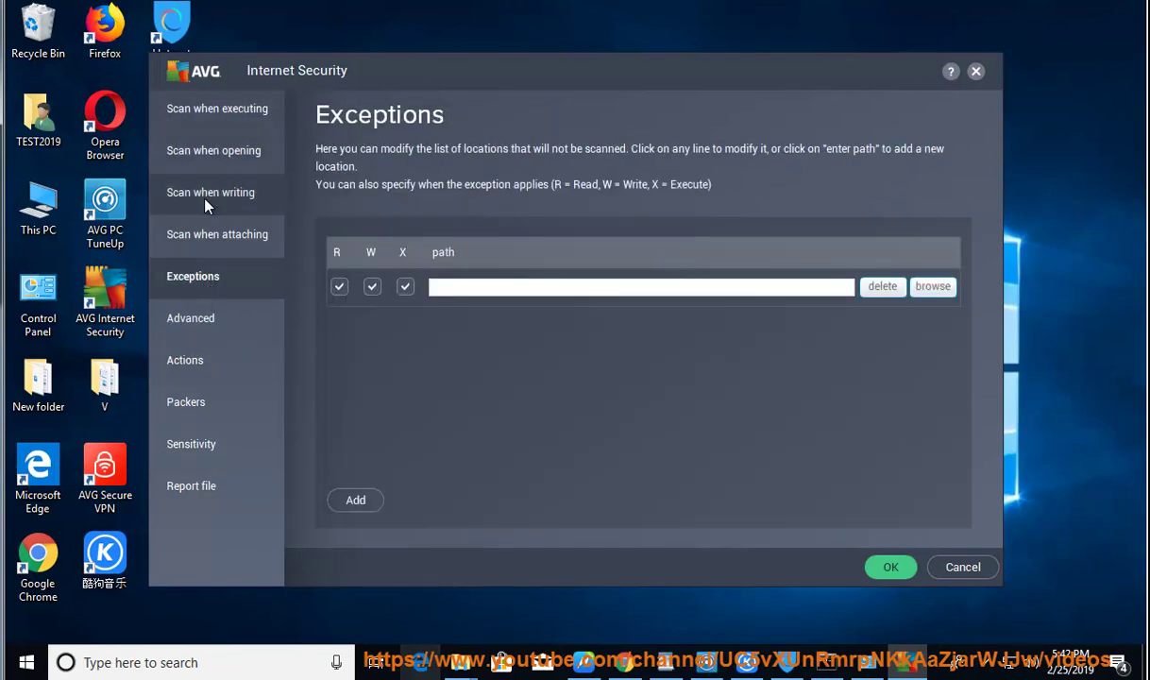
left_click(963, 568)
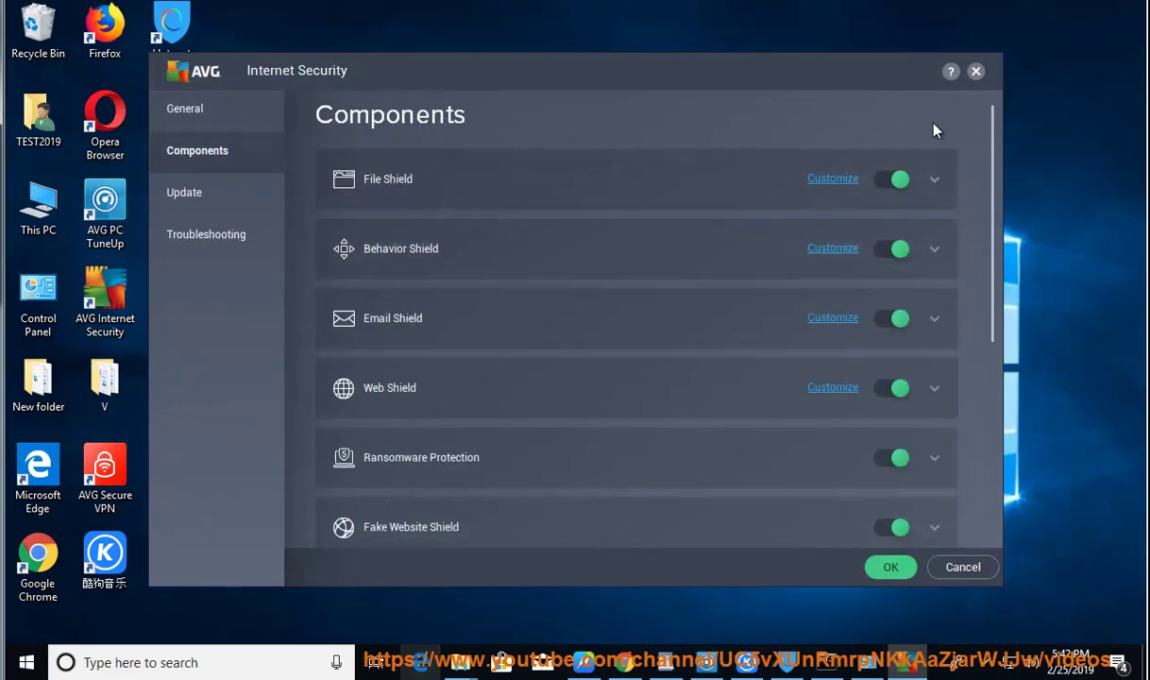
Close AVG settings, highlight the firewall-reset text in the guide, and bring Windows Defender Firewall forward.
left_click(976, 72)
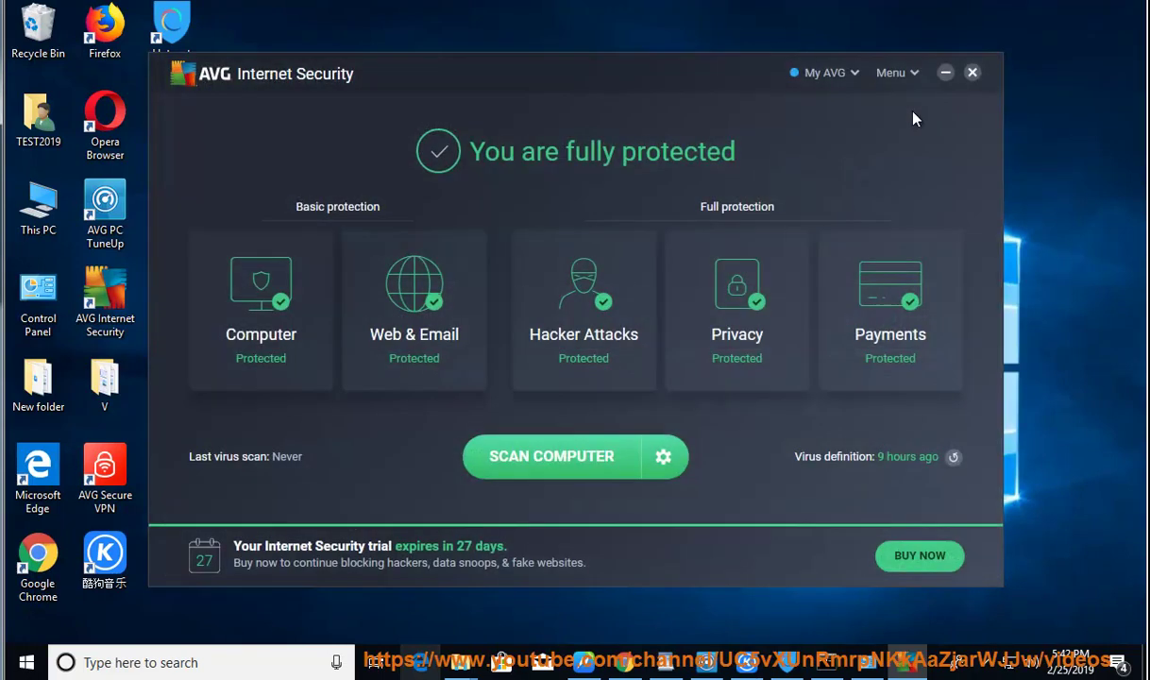
left_click(601, 667)
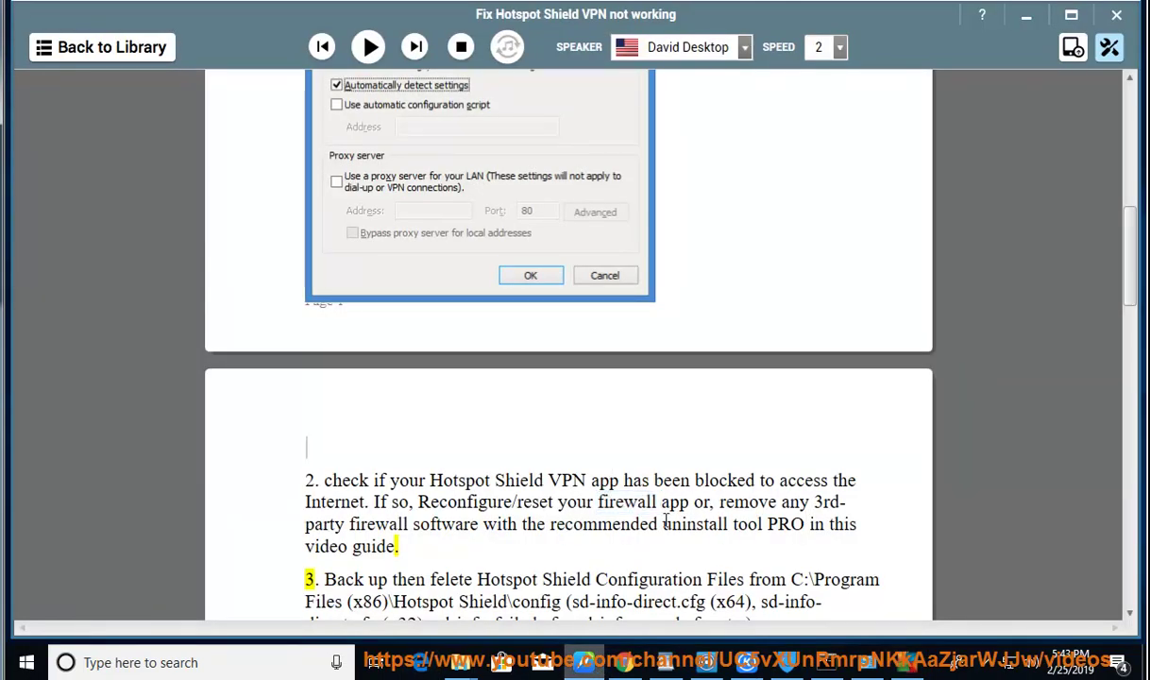
left_click_drag(516, 502, 578, 502)
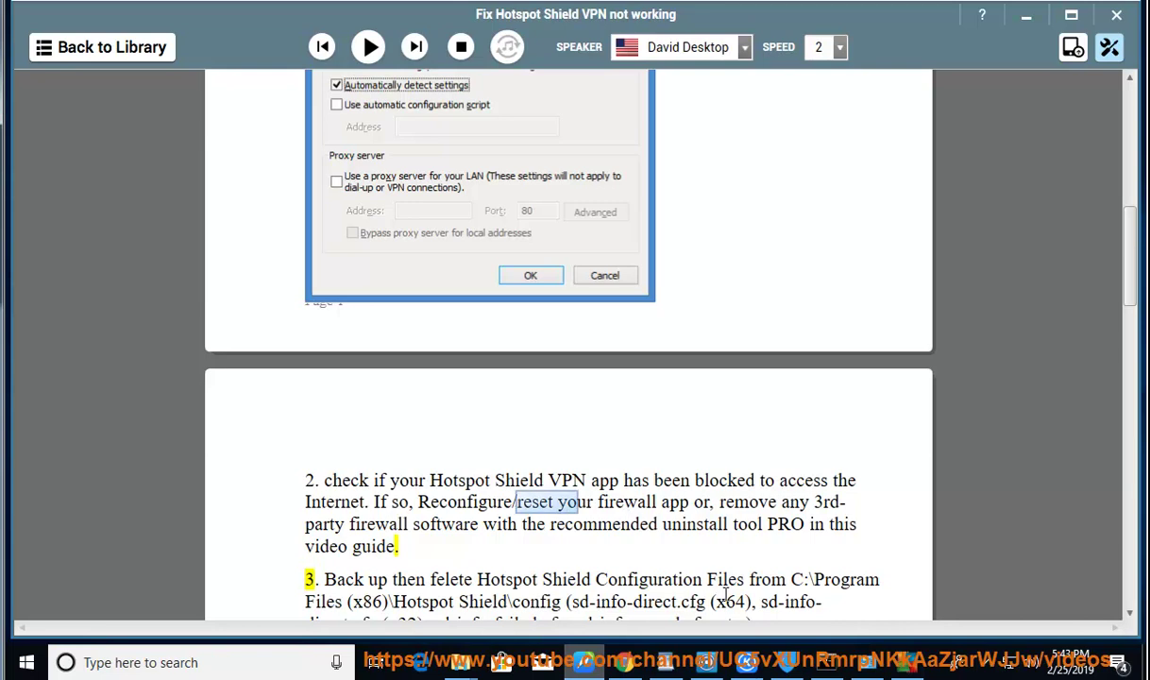
left_click(865, 662)
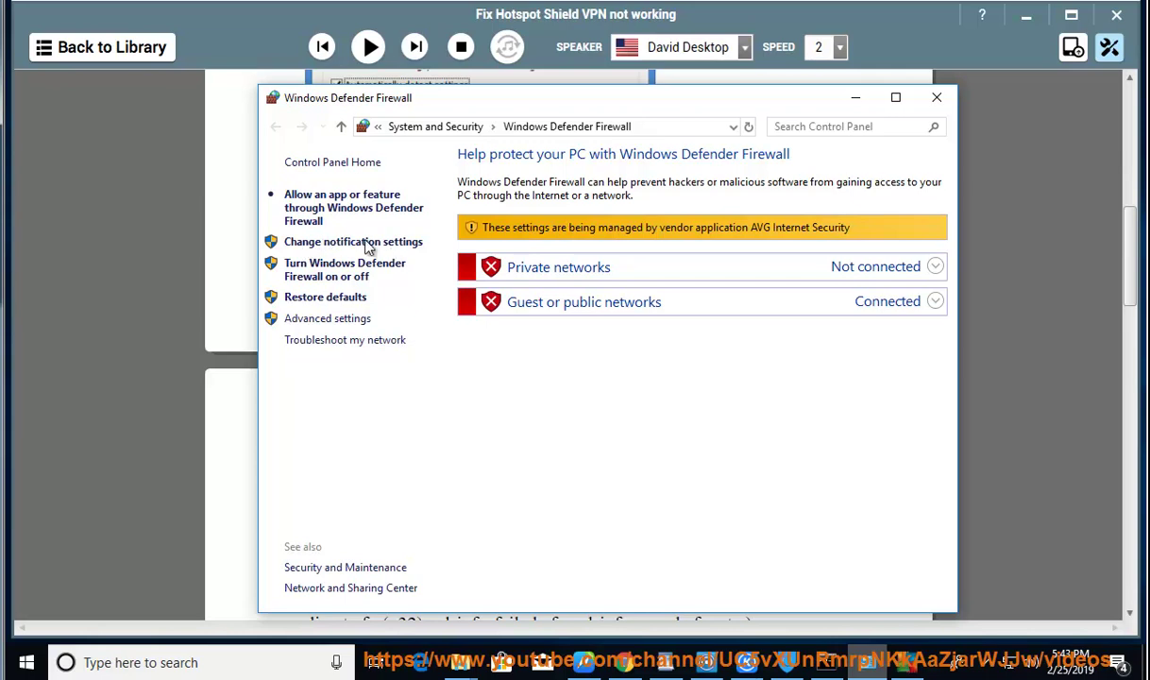
left_click(341, 324)
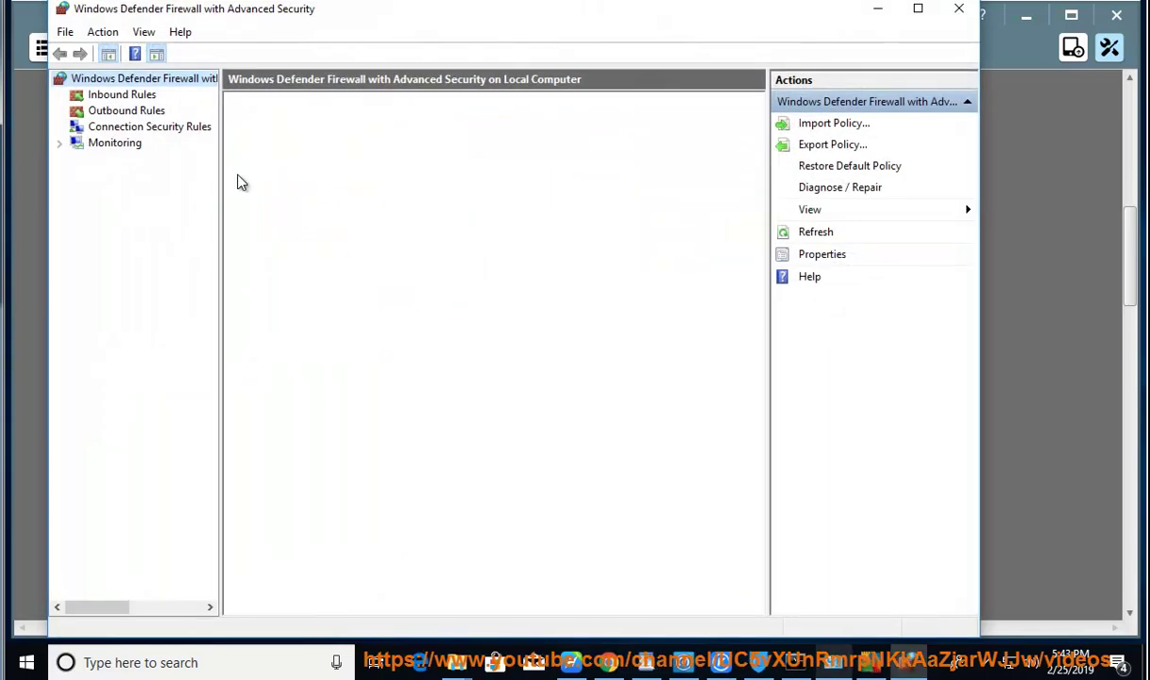
left_click(122, 111)
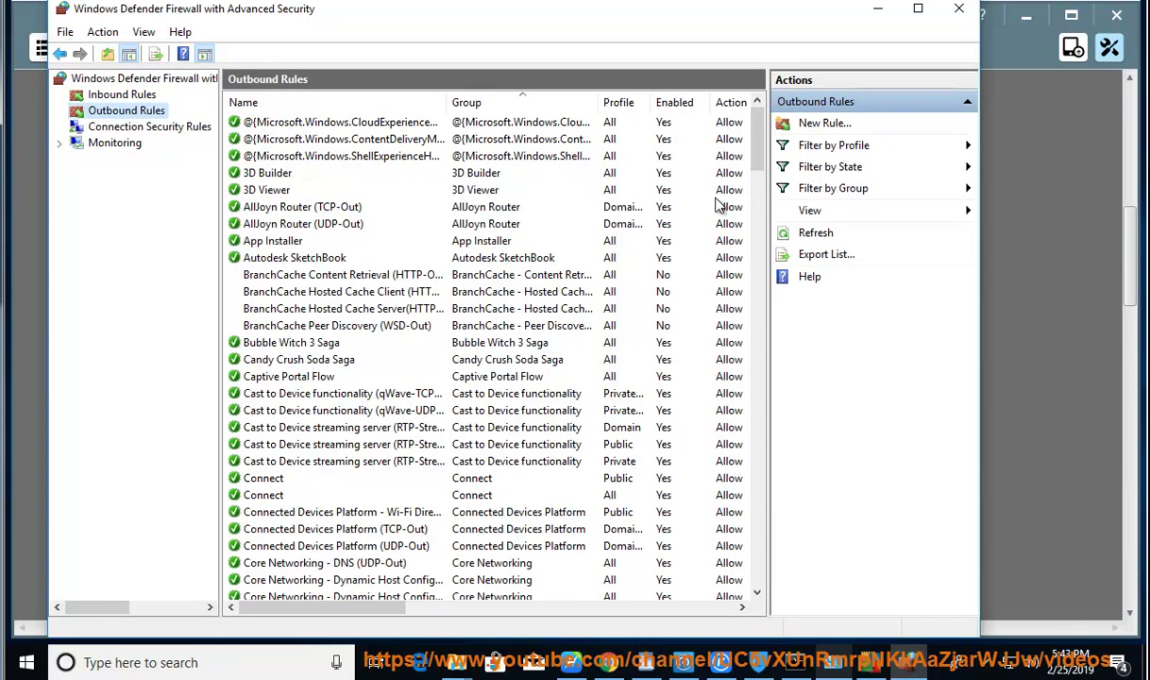
left_click(959, 9)
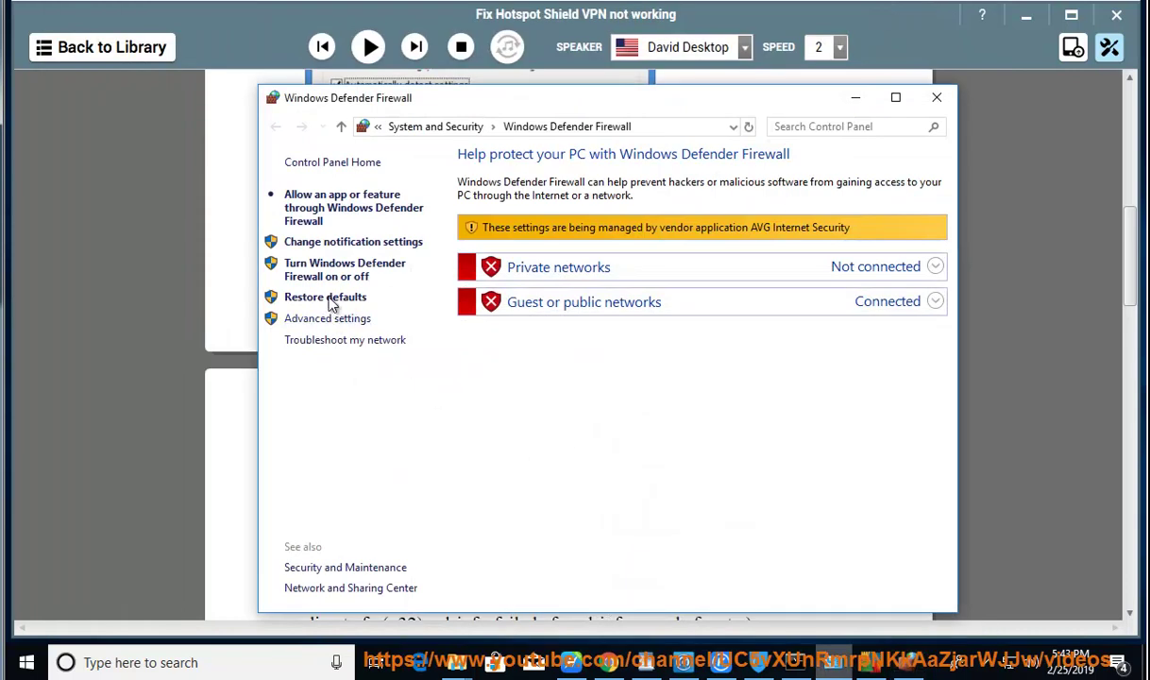
Start NaturalReader reading tip 3 aloud, then minimize the firewall, reader and AVG windows.
left_click(860, 99)
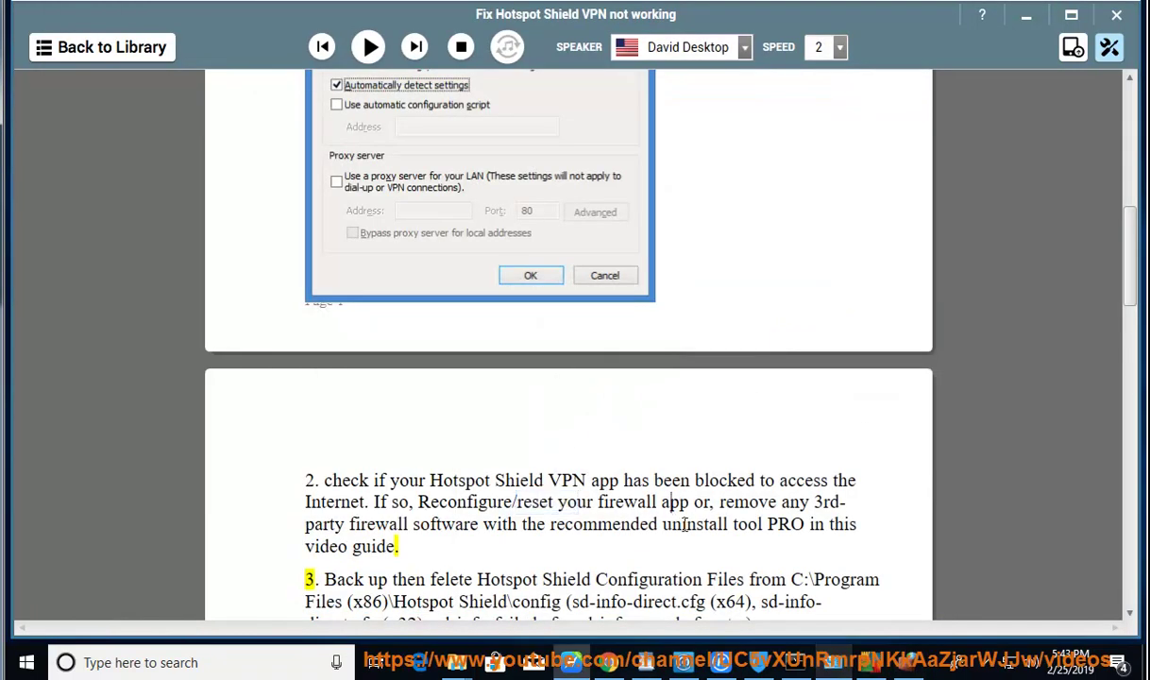
left_click(368, 46)
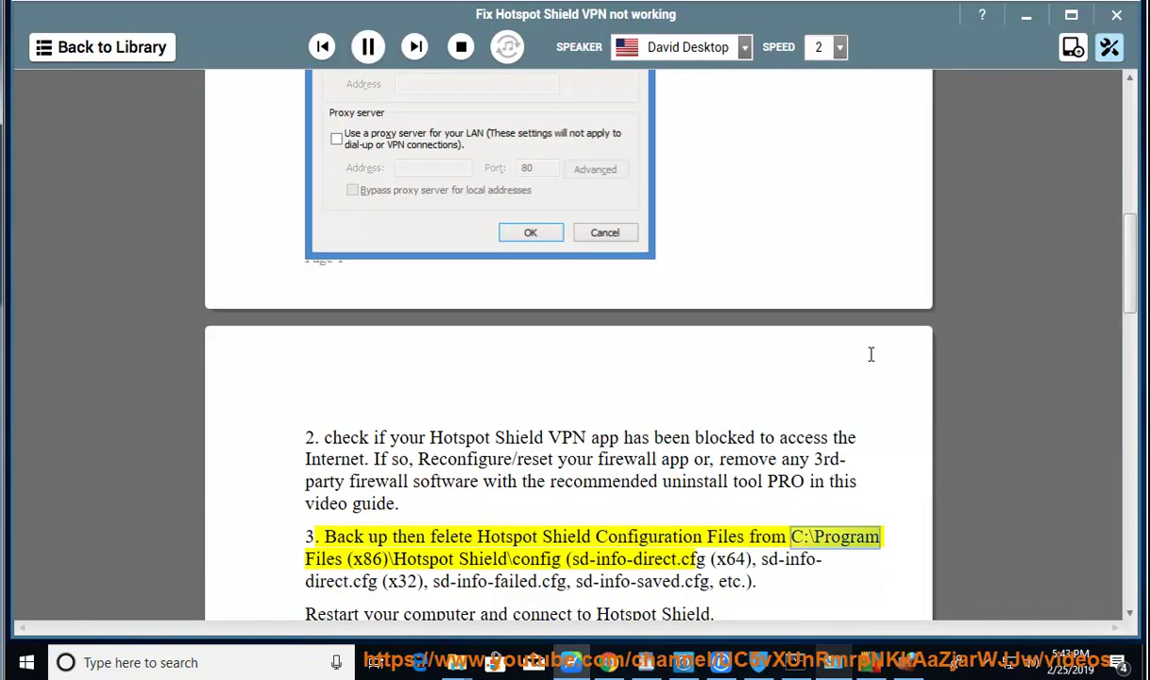
left_click(1027, 16)
left_click(936, 80)
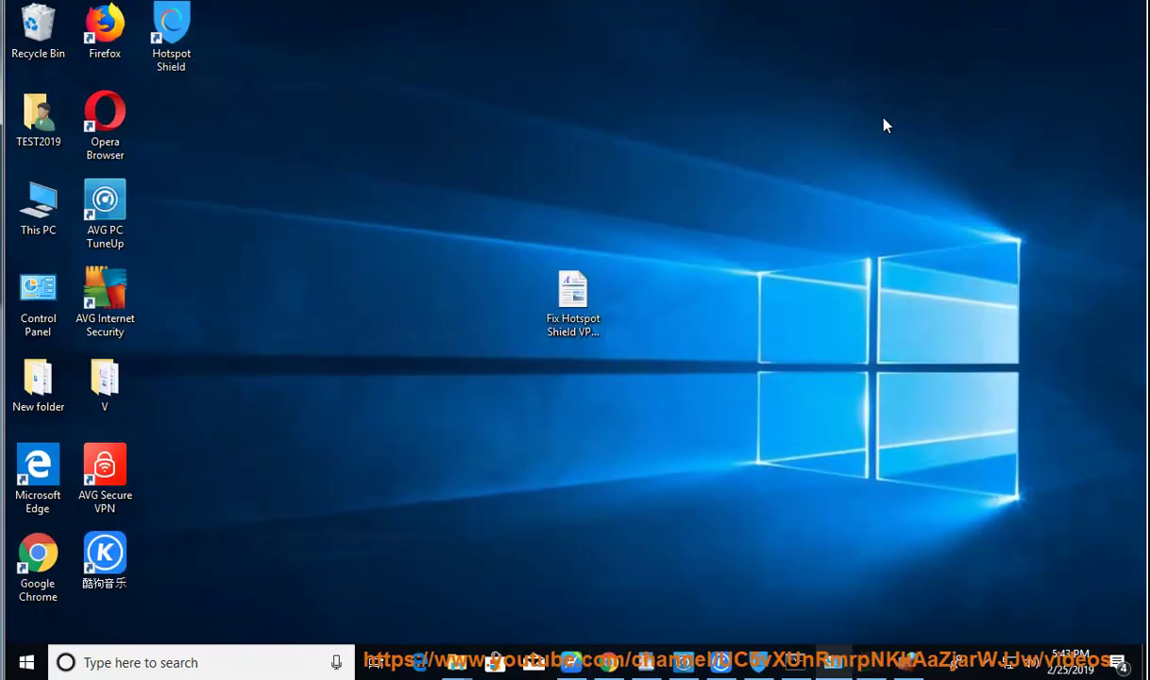
Open Hotspot Shield's install location, enter its config folder, and select all five files.
right_click(171, 28)
left_click(292, 62)
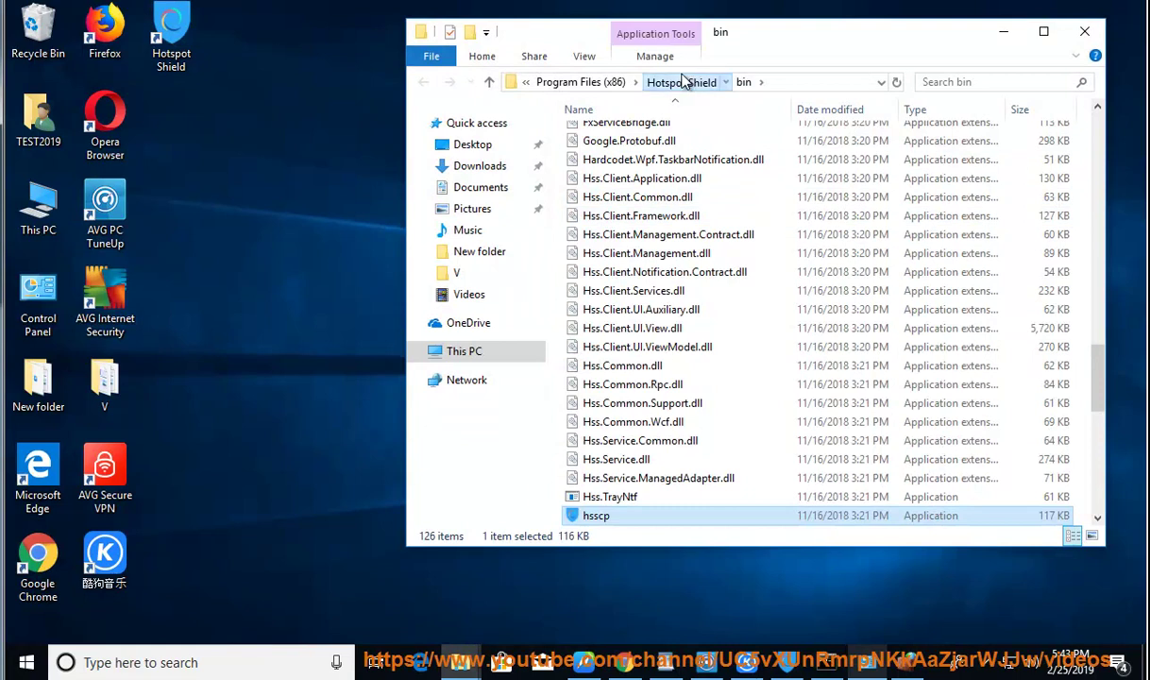
left_click(685, 83)
left_click(604, 157)
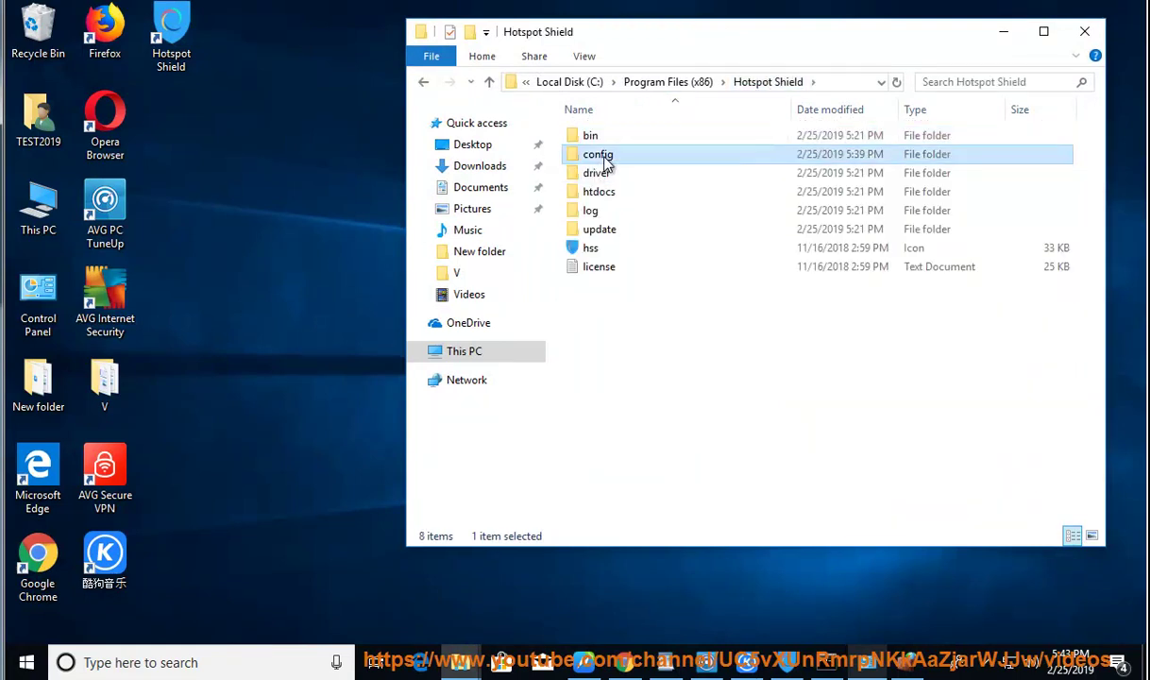
double_click(638, 164)
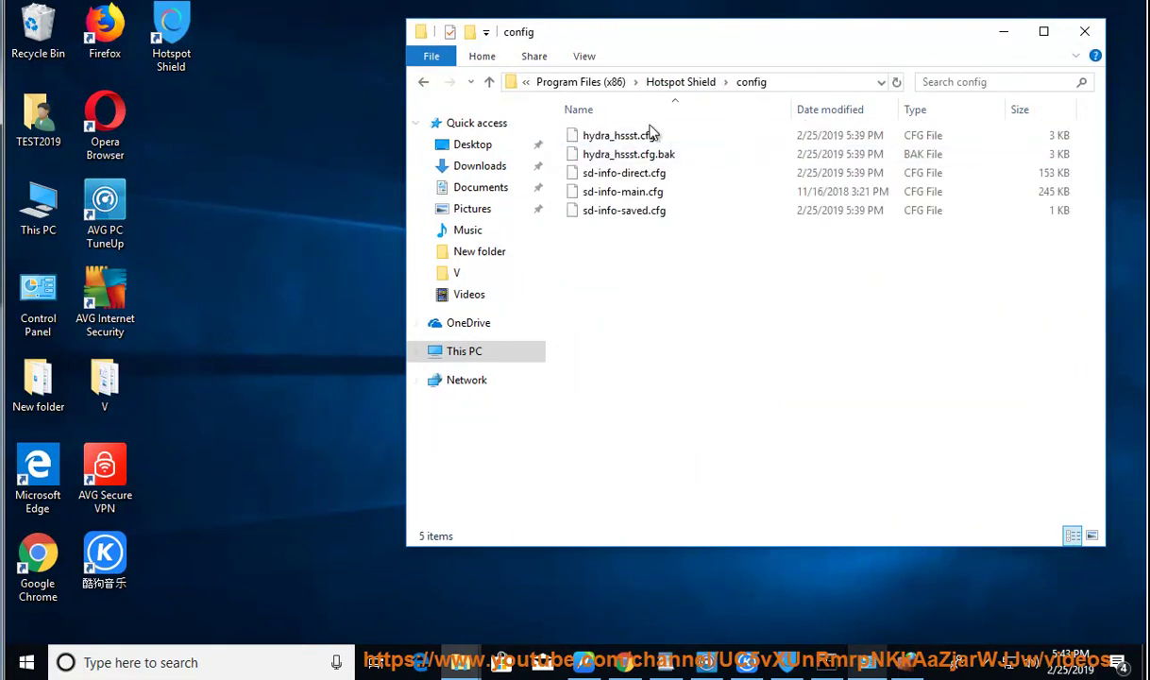
left_click_drag(659, 269, 660, 132)
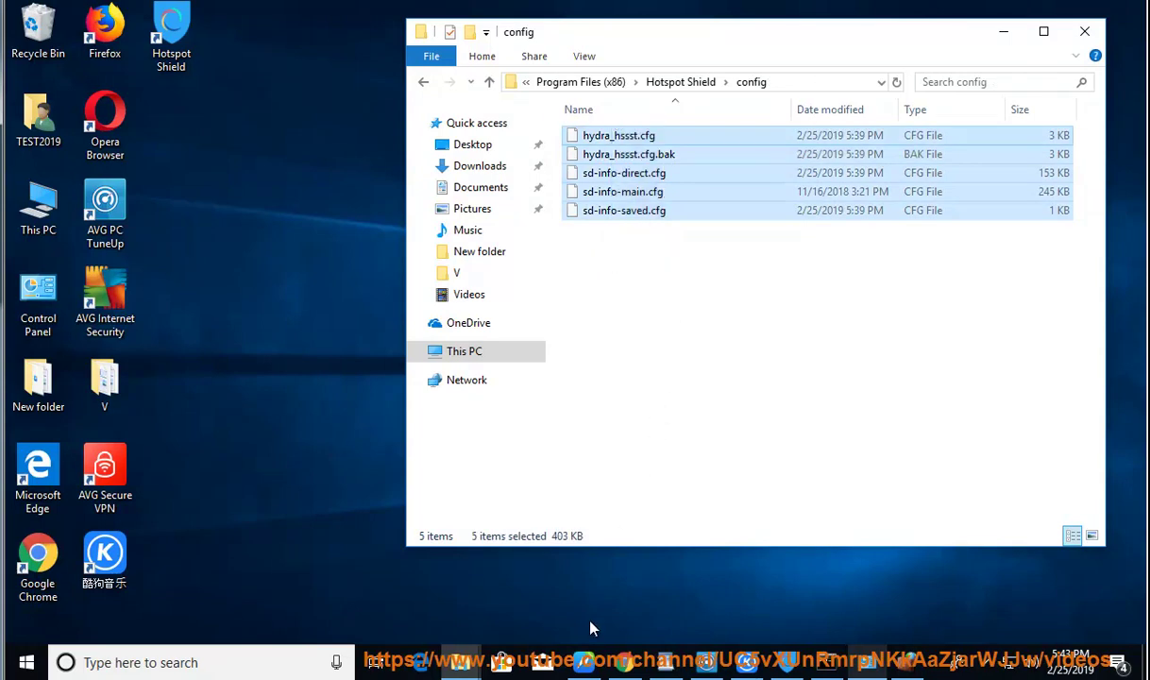
left_click(584, 661)
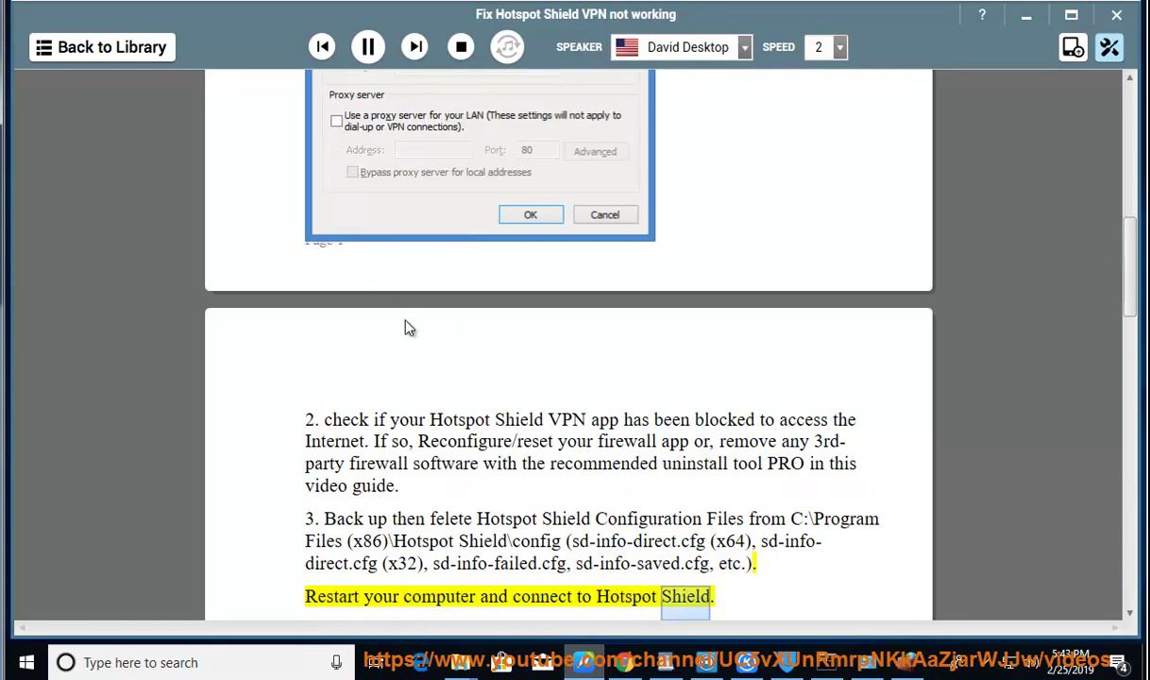
Highlight the restart step and view the Start menu power options without restarting.
left_click_drag(498, 563, 295, 566)
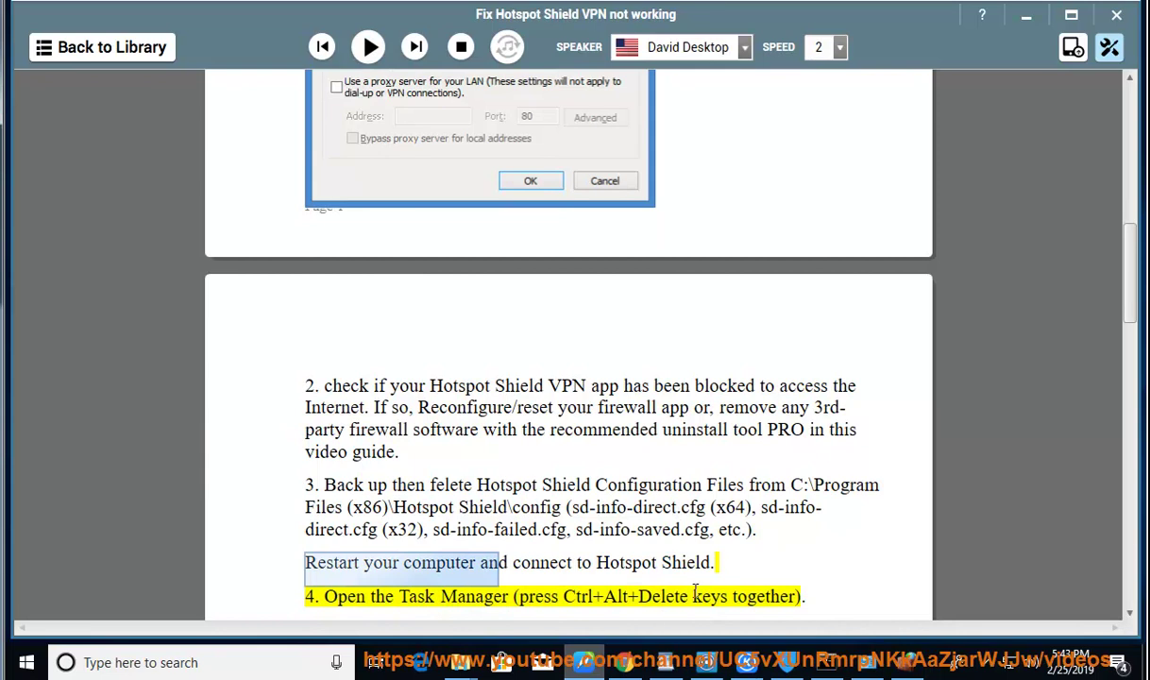
left_click(26, 663)
left_click(28, 622)
key("Escape")
Connect the Hotspot Shield VPN, then resume reading the guide aloud.
left_click(468, 511)
left_click_drag(742, 564, 513, 564)
left_click(788, 664)
left_click(614, 318)
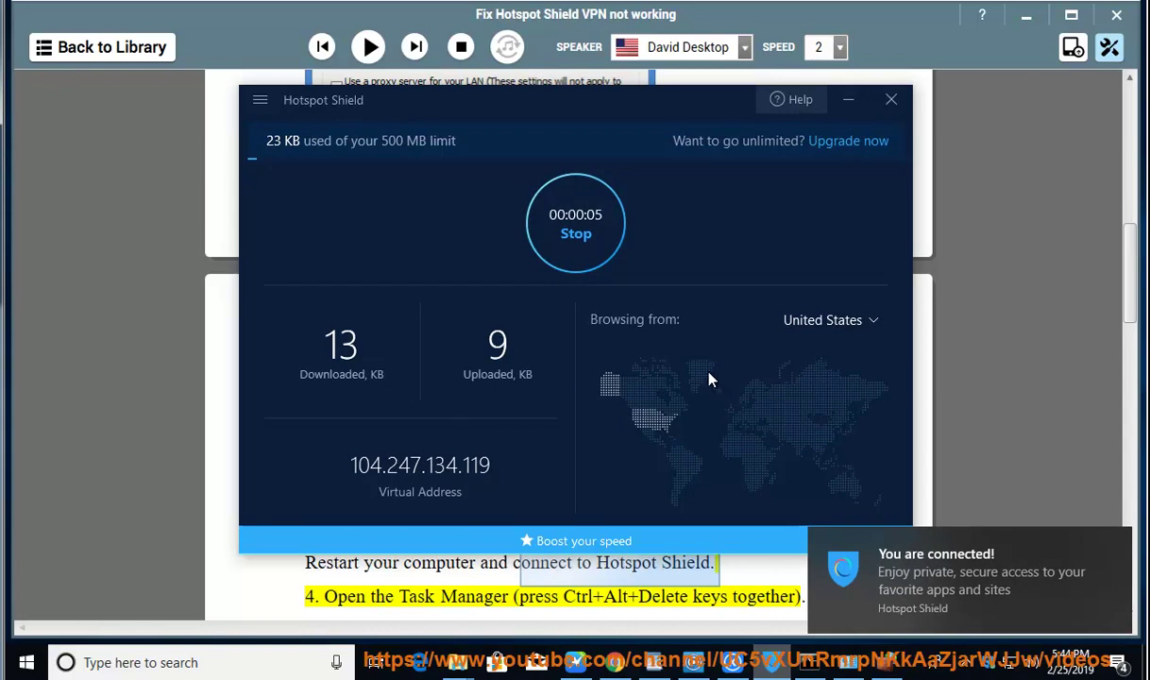
left_click(849, 101)
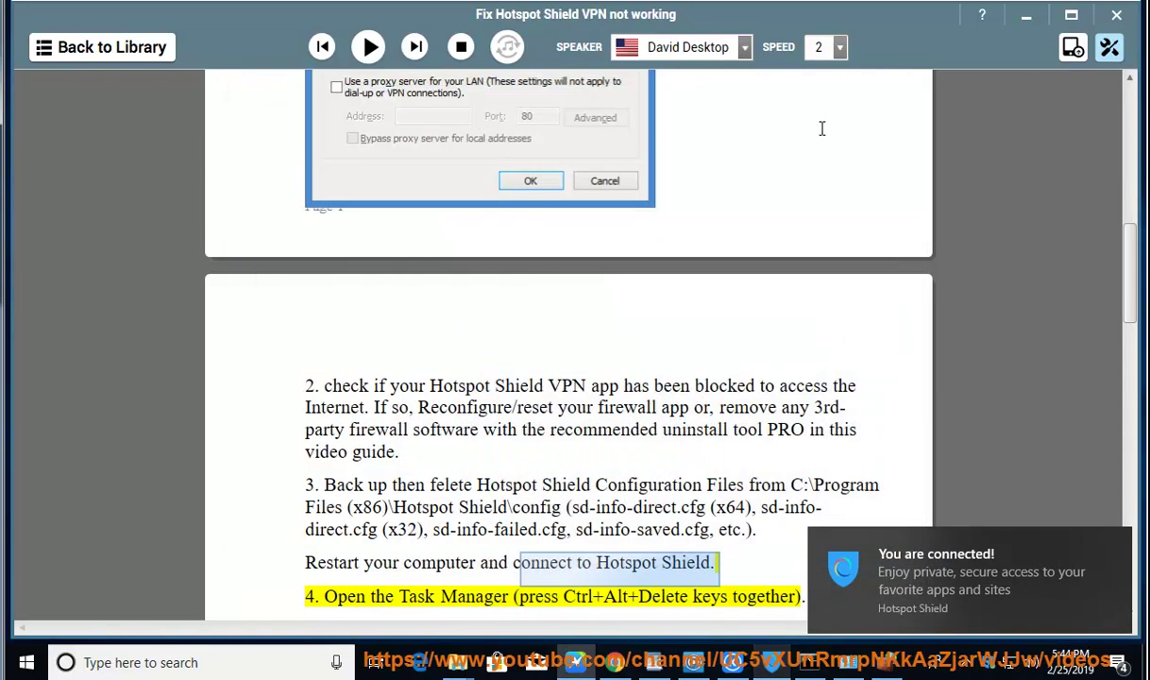
key("space")
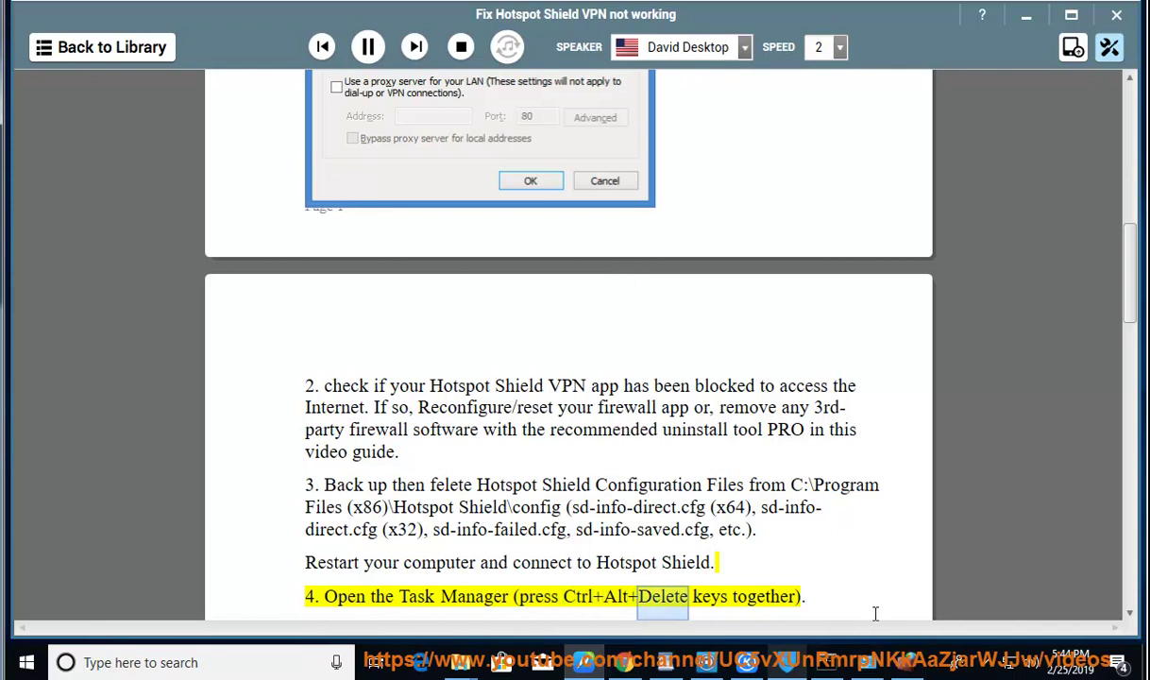
Close the advanced firewall Outbound Rules window and launch Task Manager from the taskbar.
left_click(907, 662)
left_click(965, 11)
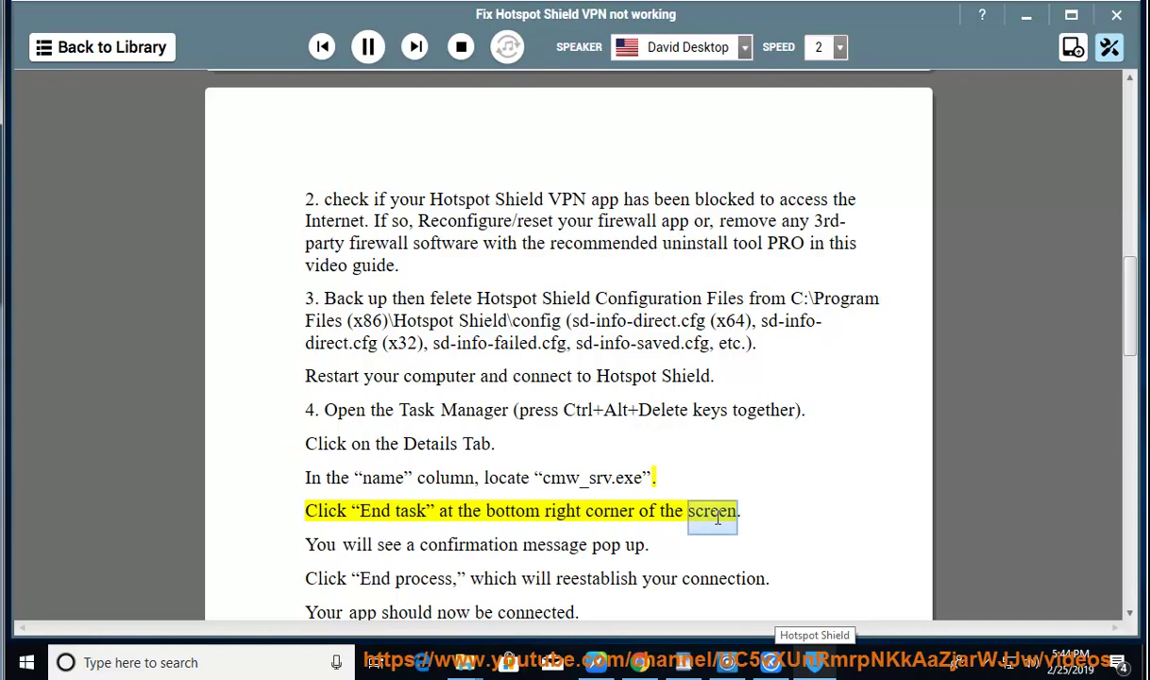
right_click(885, 677)
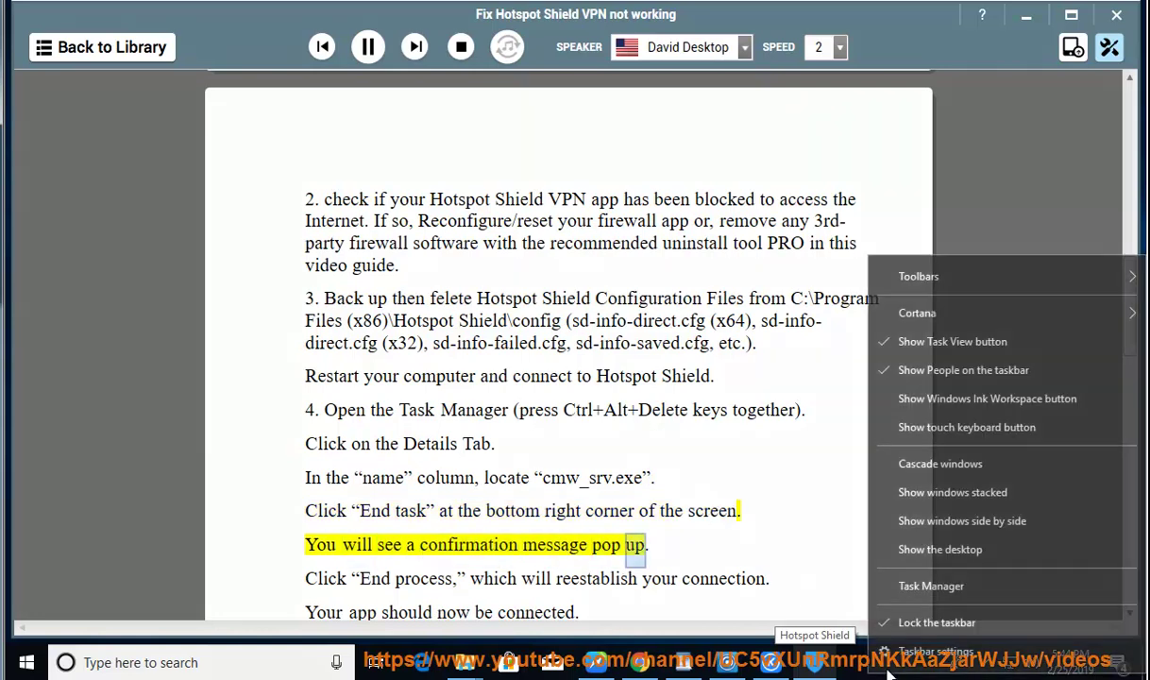
left_click(926, 585)
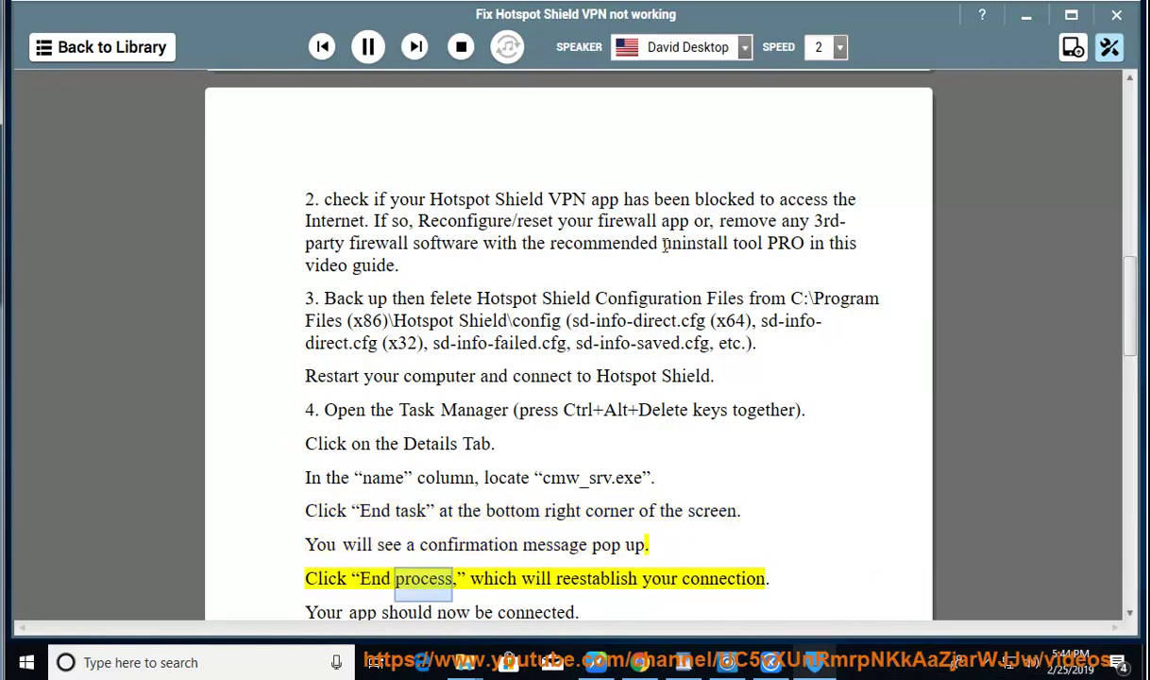
Expand Task Manager to full details beside the guide, pausing reading at cmw_srv.exe.
left_click(129, 365)
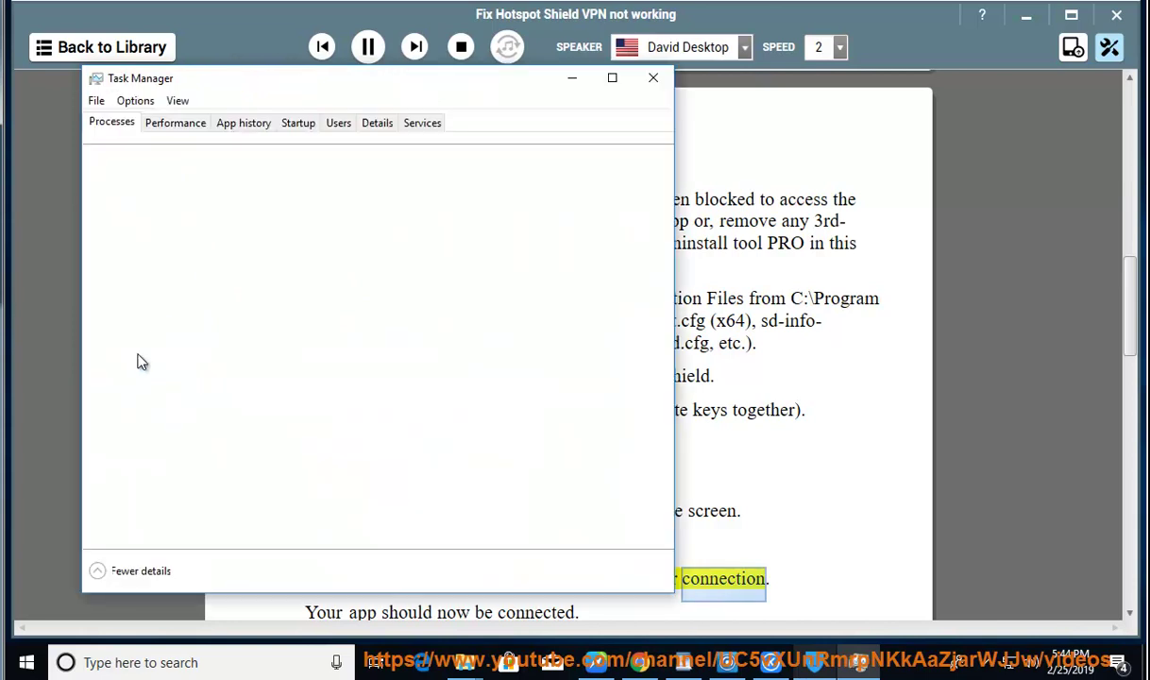
left_click_drag(226, 78, 684, 68)
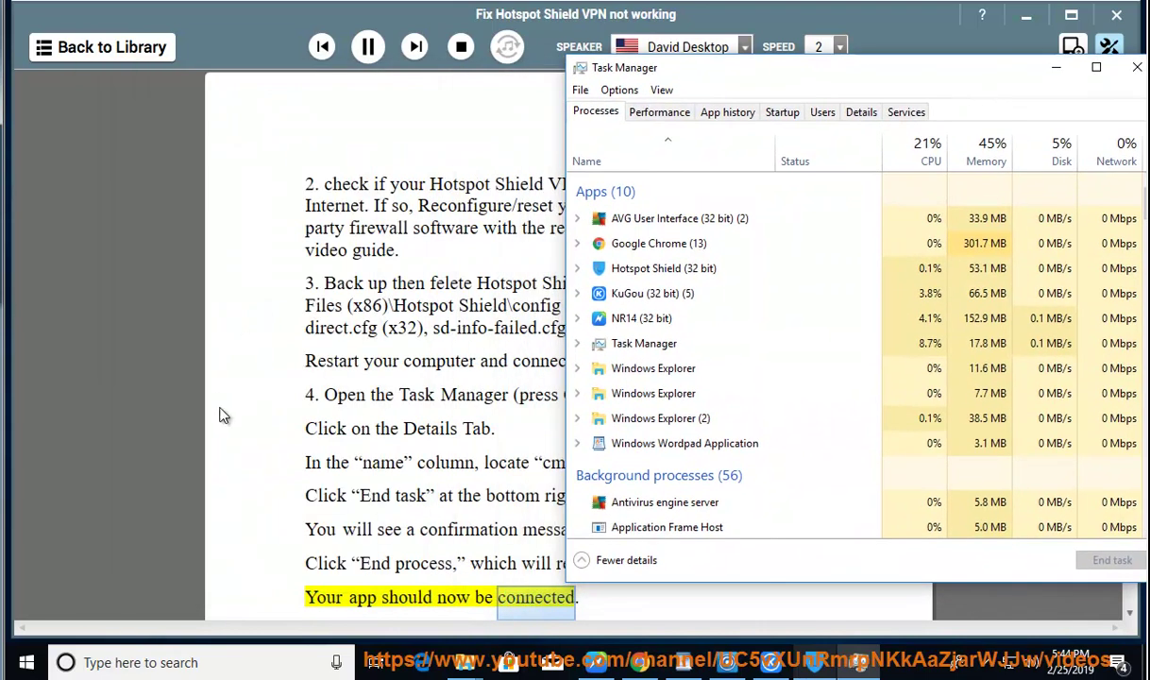
left_click(216, 404)
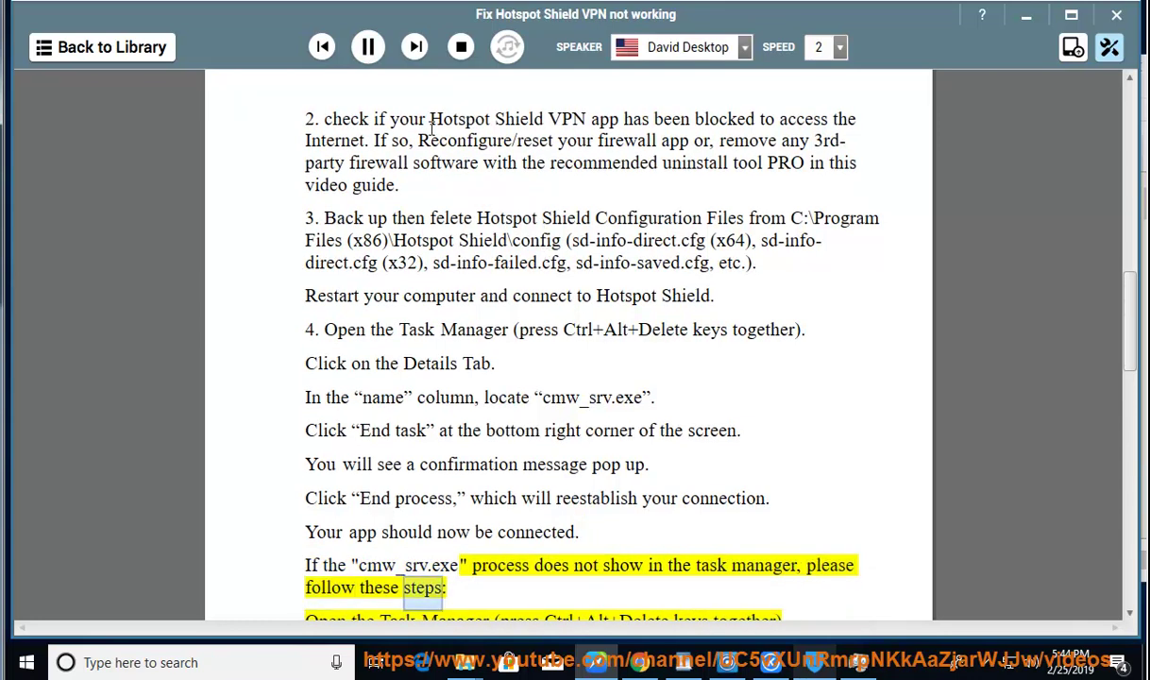
left_click(367, 47)
left_click_drag(643, 374, 535, 373)
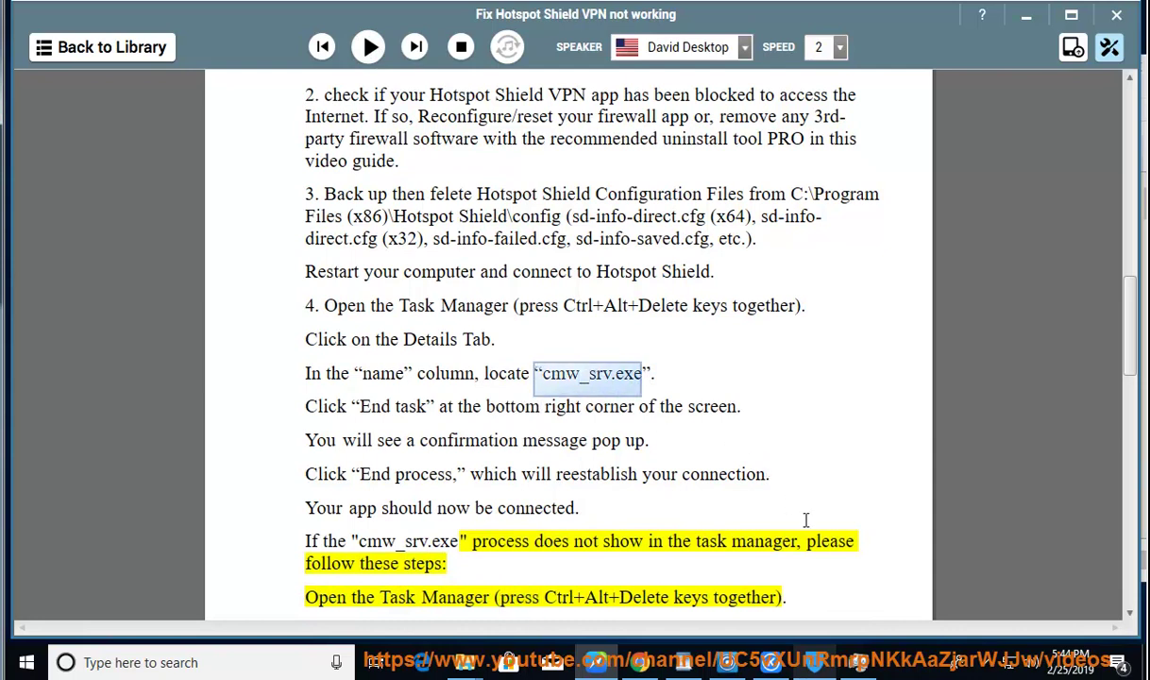
left_click(814, 662)
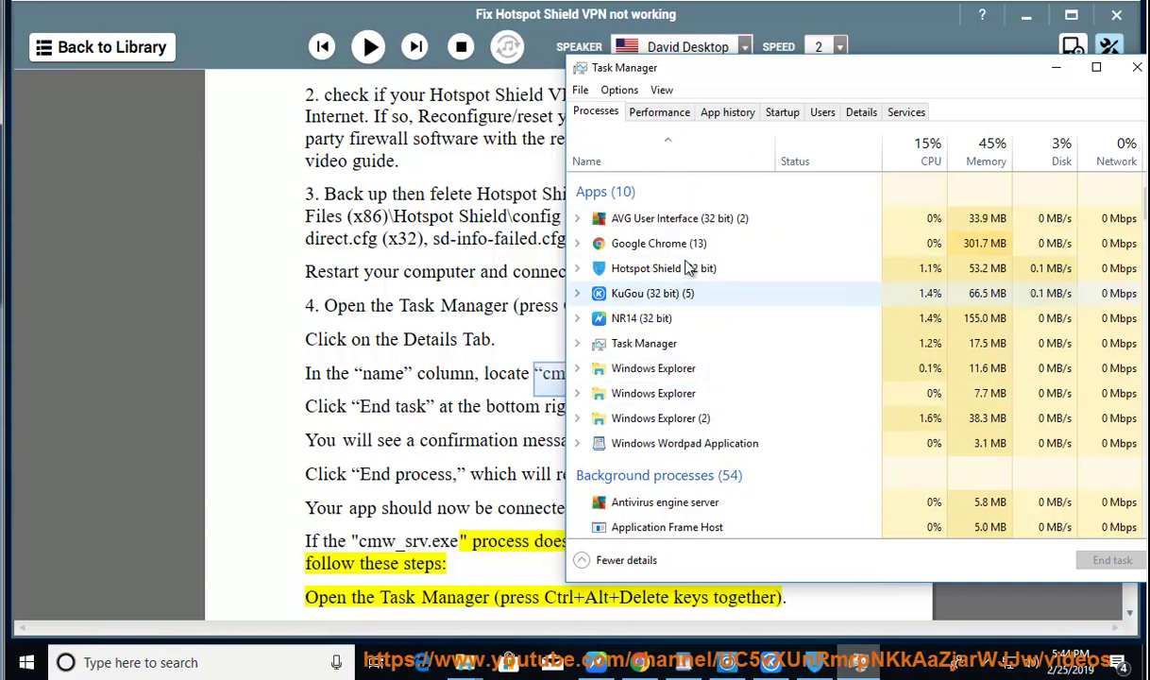
left_click_drag(699, 76, 808, 81)
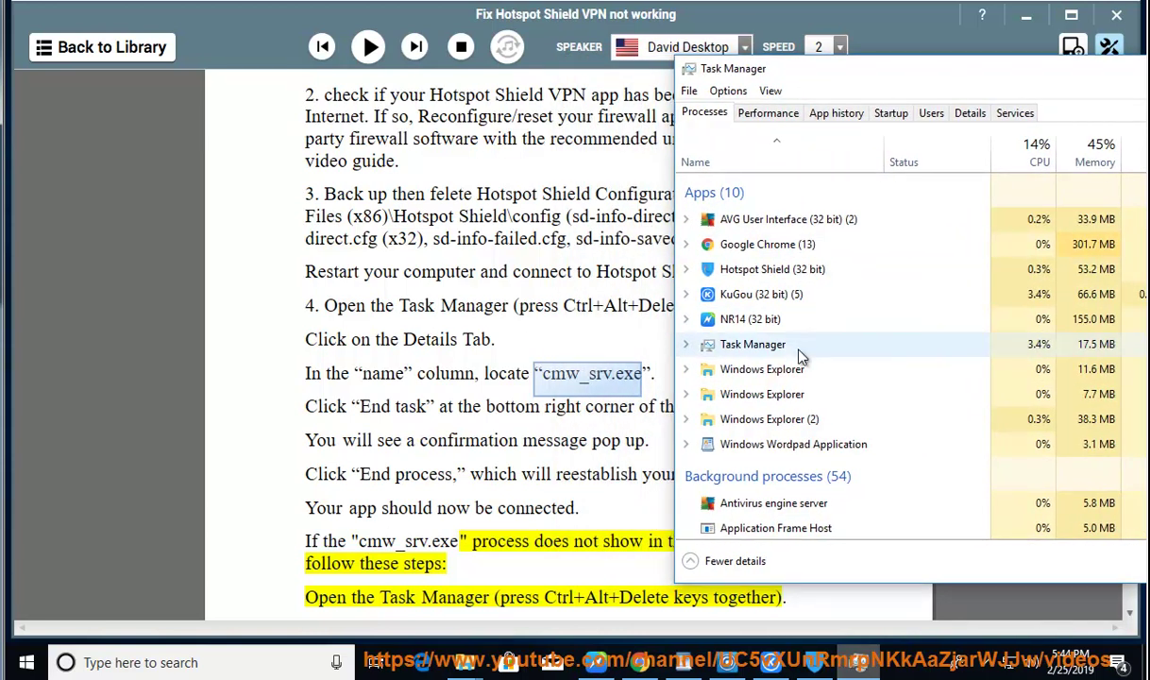
Search the process list's C-named processes for cmw_srv.exe, finding none.
scroll(796, 344, "down", 6)
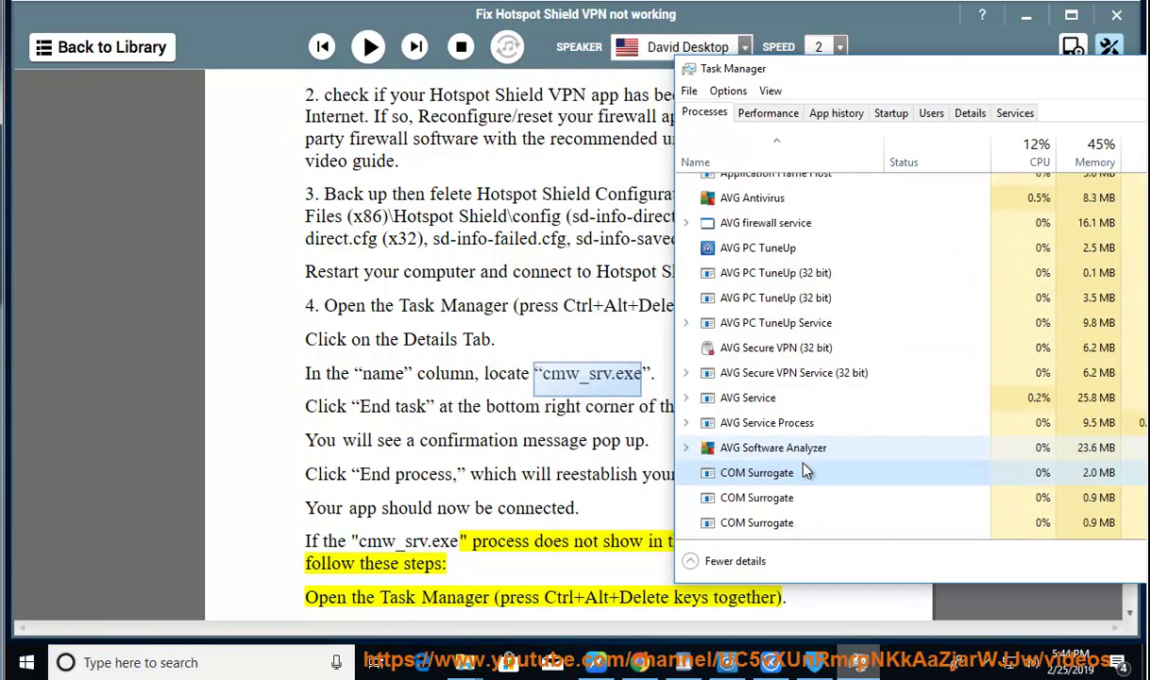
scroll(803, 479, "down", 2)
key("Down")
key("Down")
key("c")
key("c")
key("c")
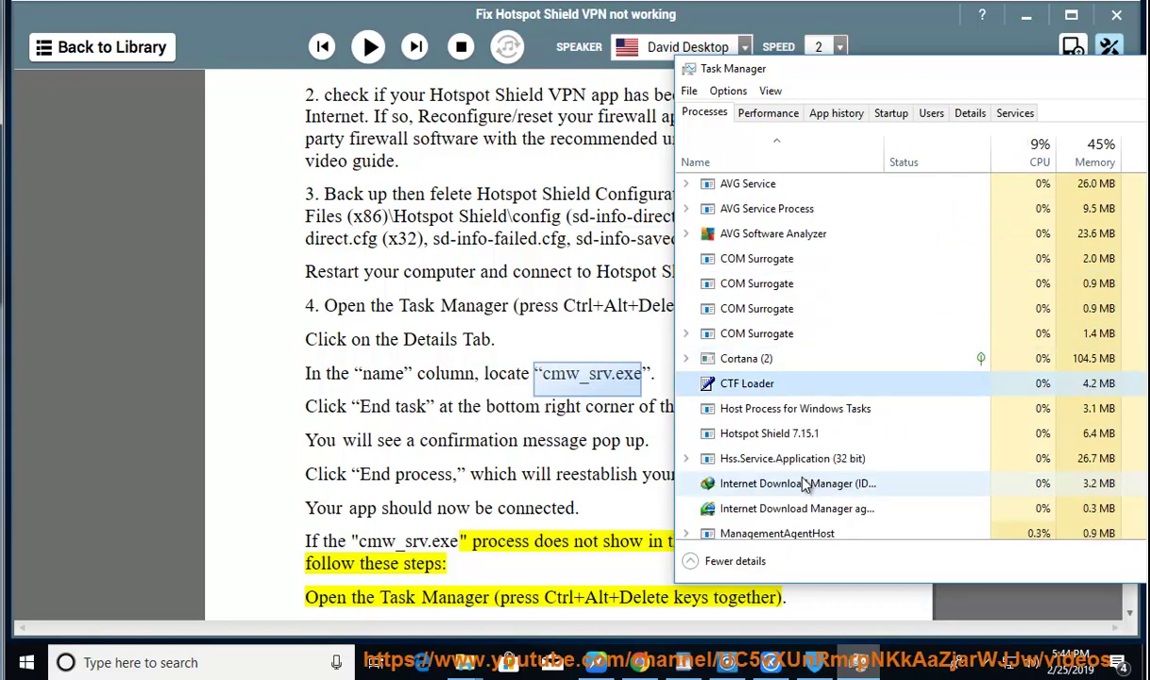
key("c")
key("c")
key("c")
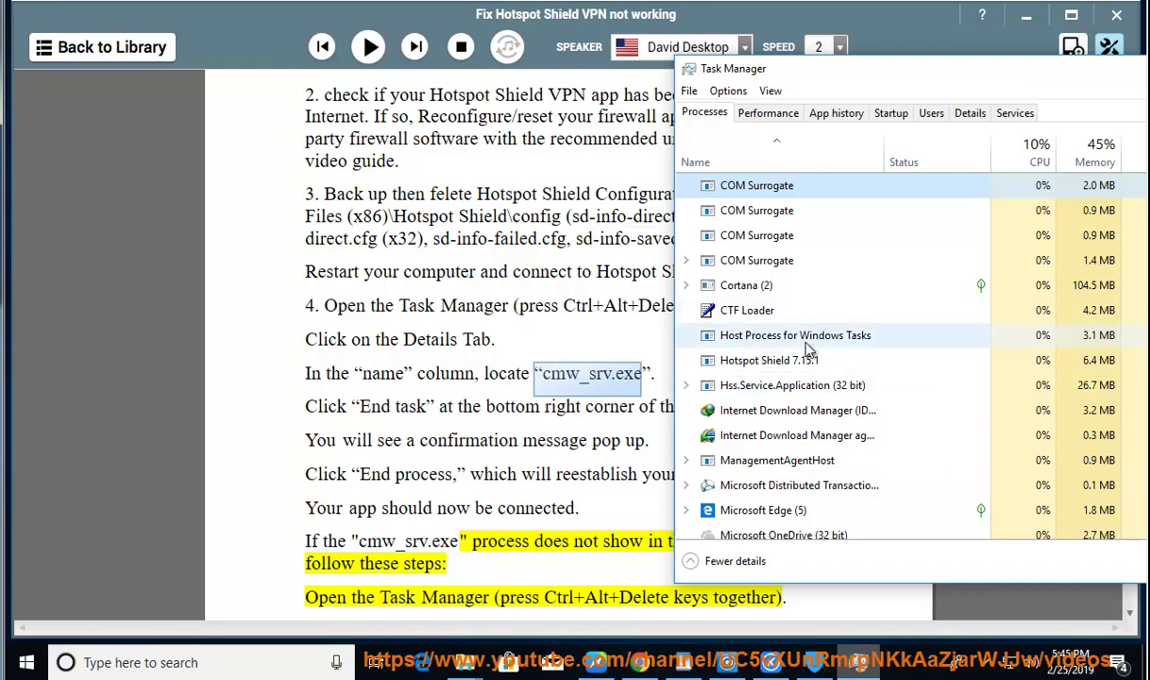
scroll(784, 418, "up", 1)
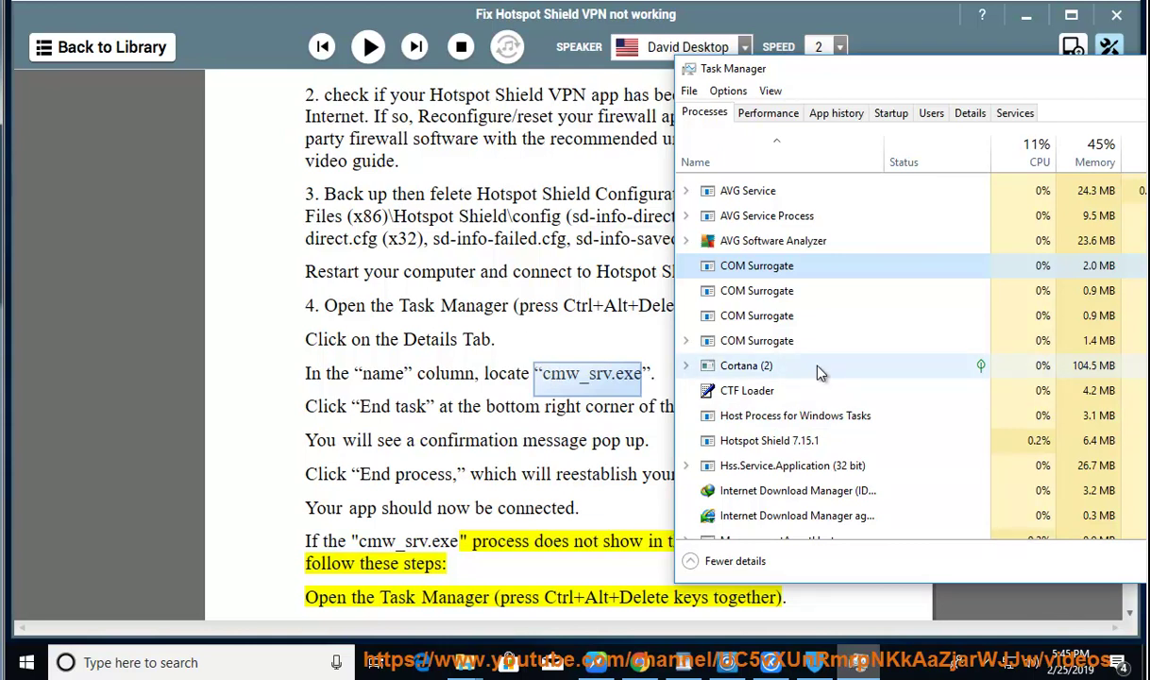
scroll(818, 374, "up", 2)
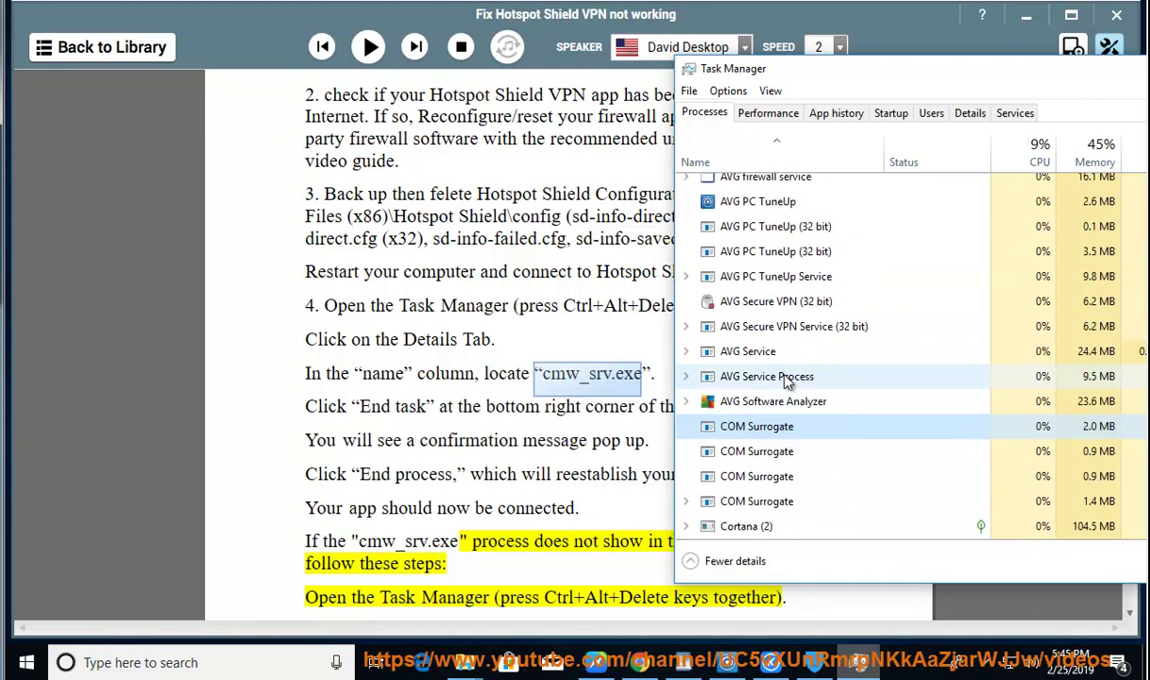
Inspect the COM Surrogate process, leave it running, and resume the read-aloud guide.
left_click(844, 451)
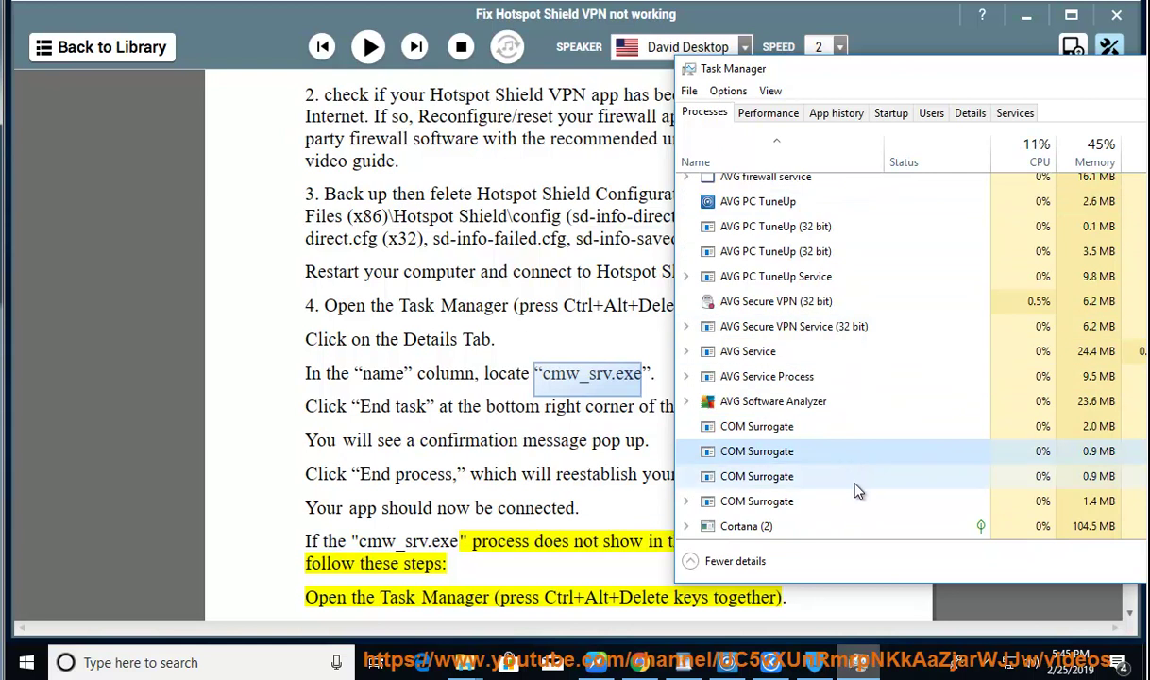
key("c")
key("c")
key("c")
key("c")
key("c")
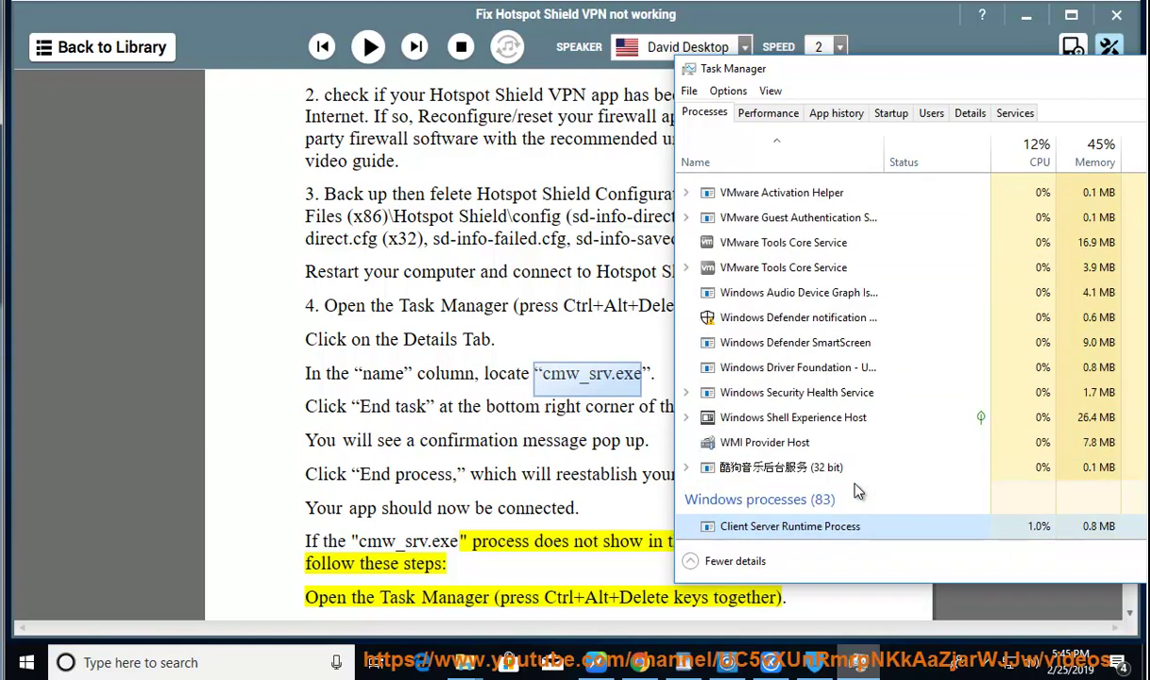
key("c")
key("c")
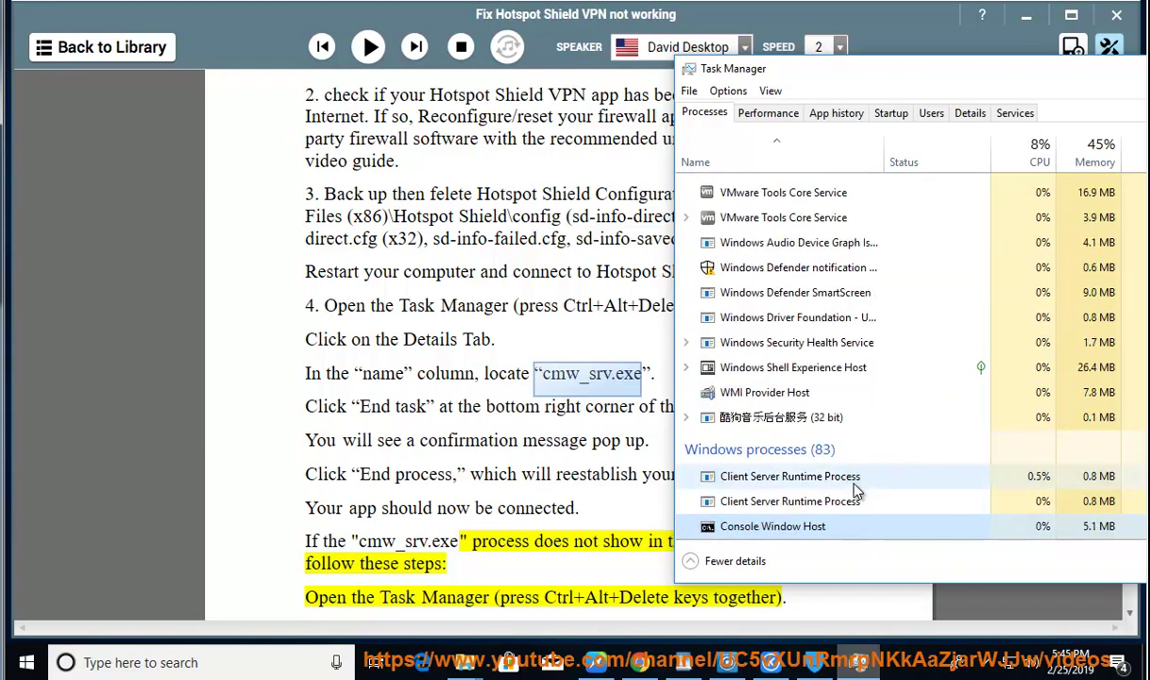
key("c")
scroll(856, 490, "down", 1)
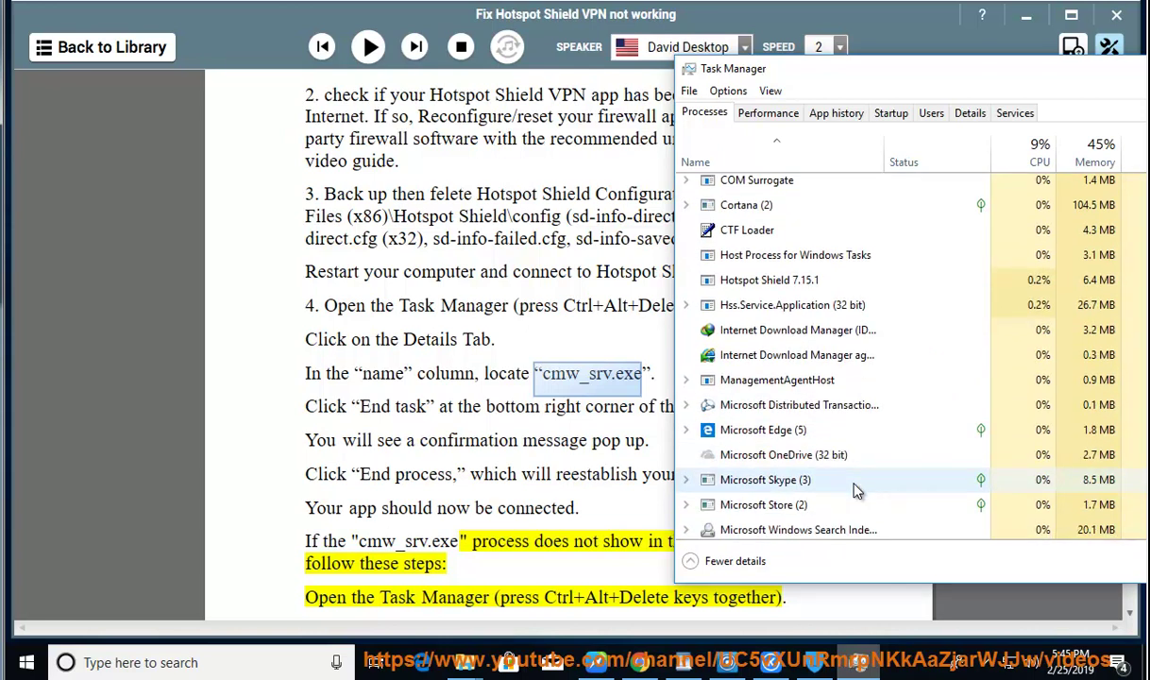
scroll(847, 486, "up", 3)
scroll(847, 489, "up", 2)
right_click(756, 401)
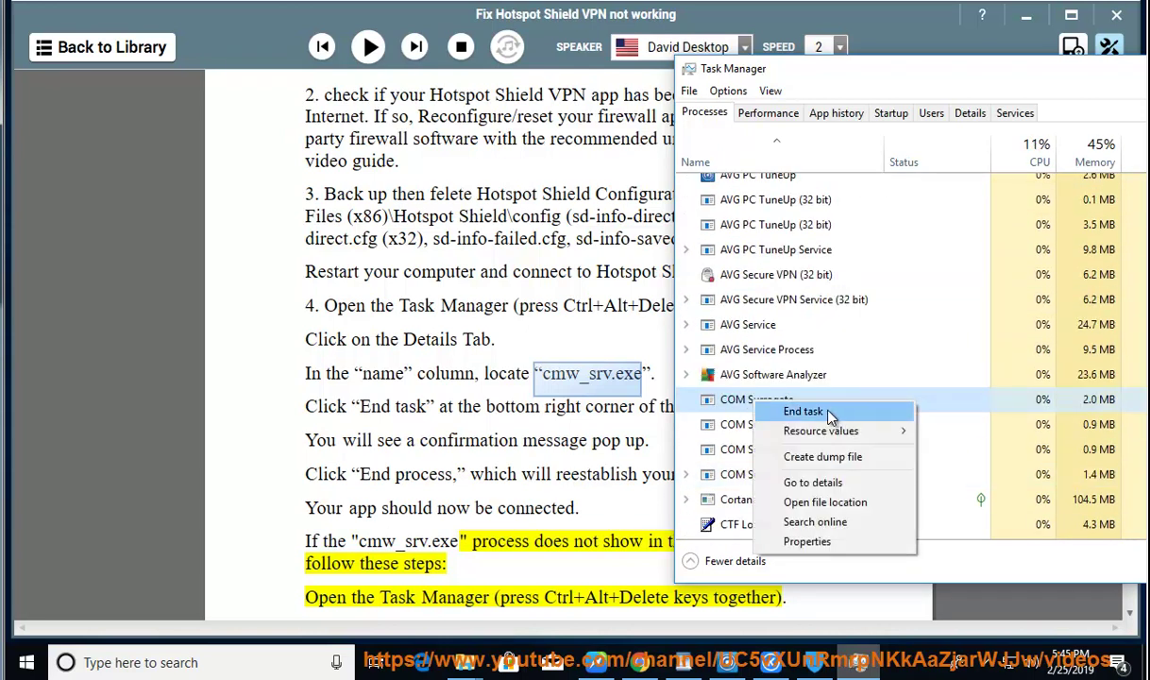
left_click(567, 403)
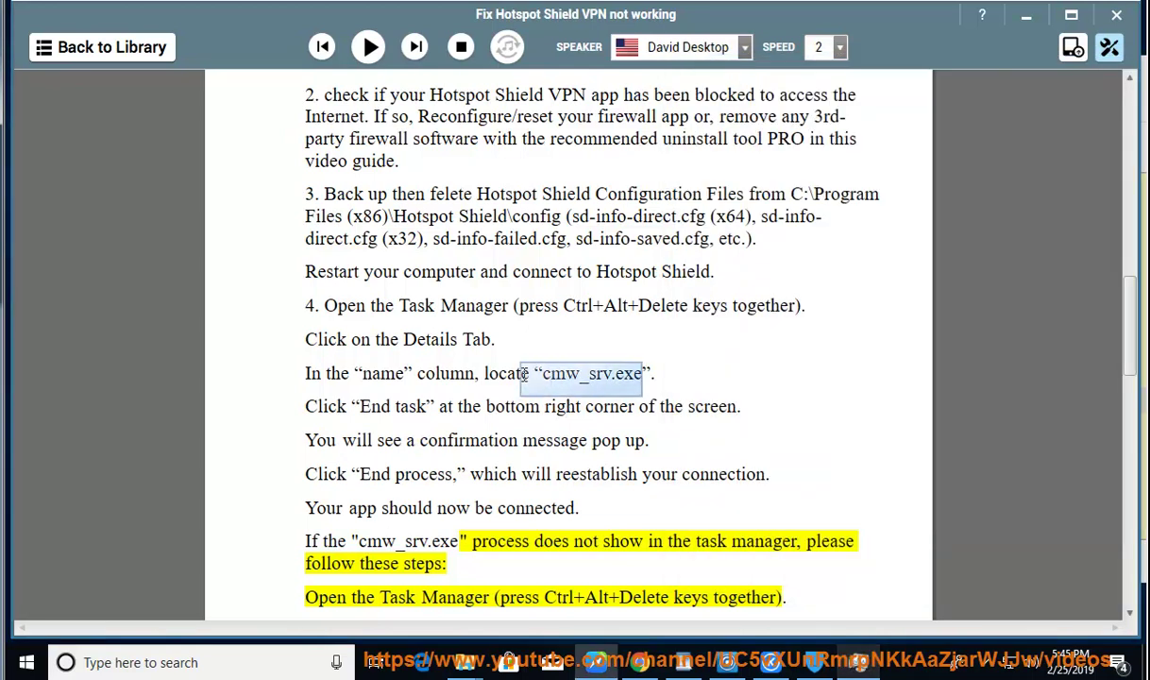
key("space")
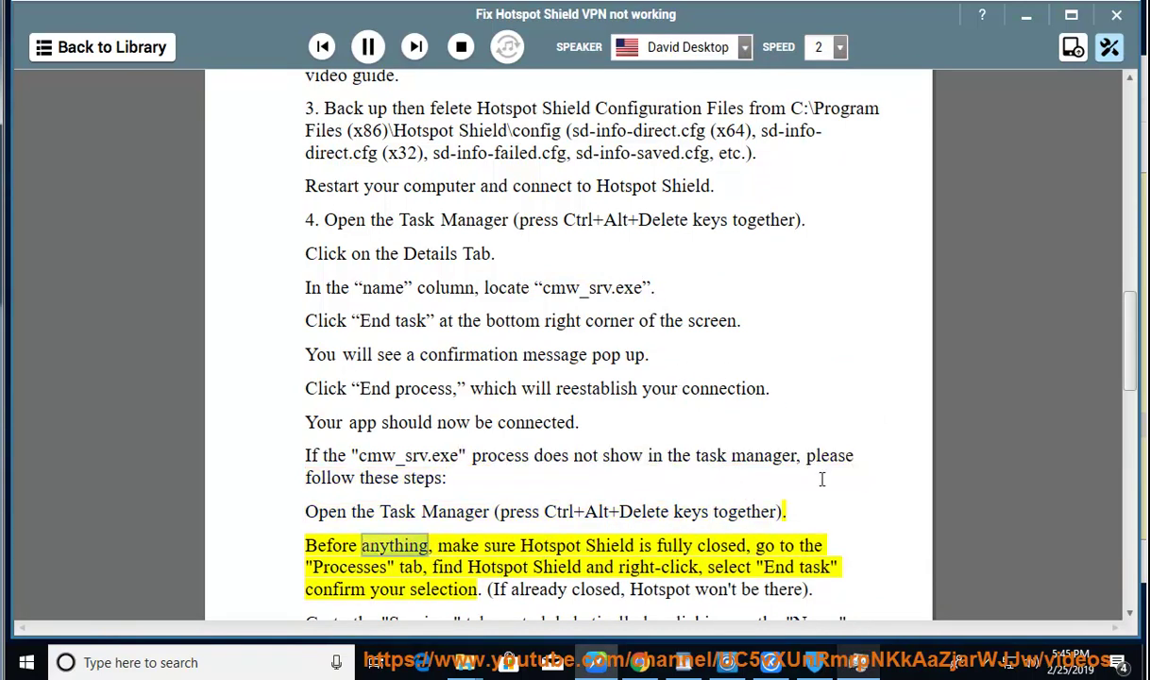
Scroll Task Manager's processes to Hotspot Shield, then switch to the Services list to check hshld.
left_click(877, 666)
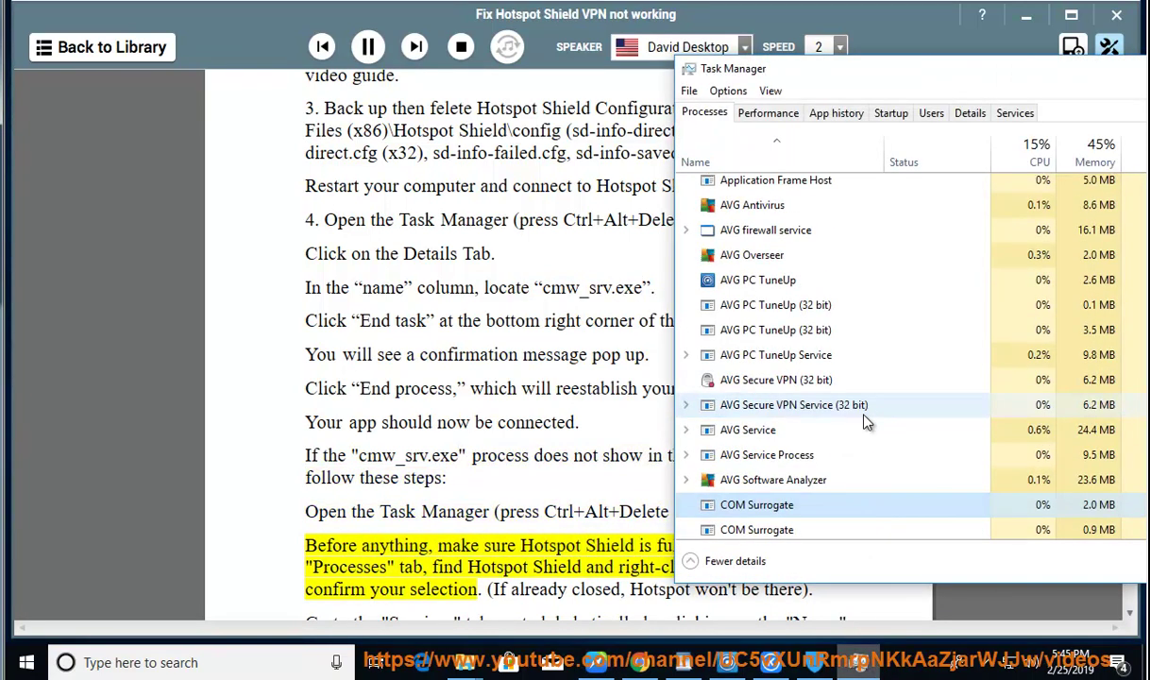
scroll(867, 425, "down", 1)
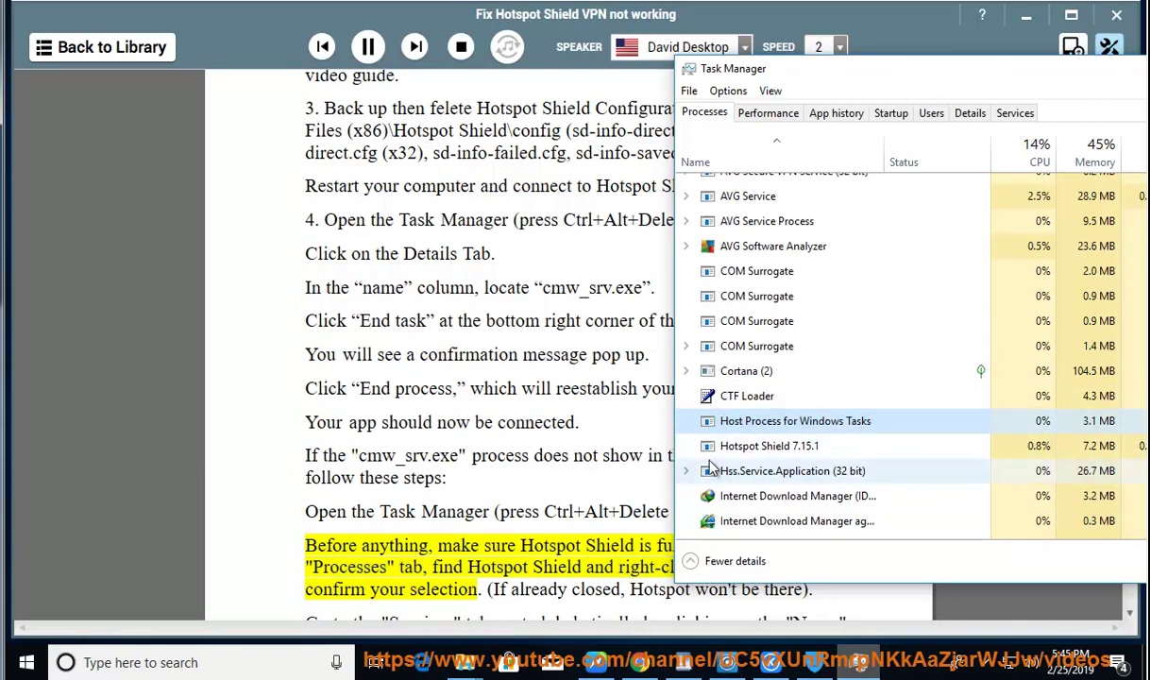
left_click(587, 429)
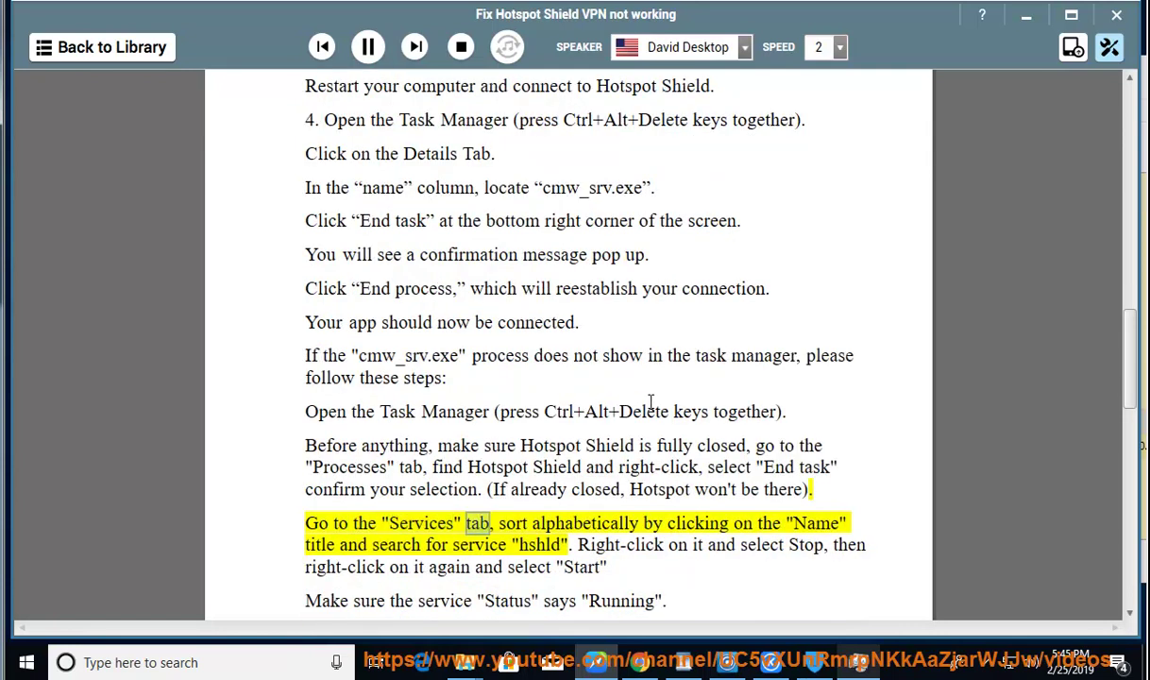
left_click(855, 668)
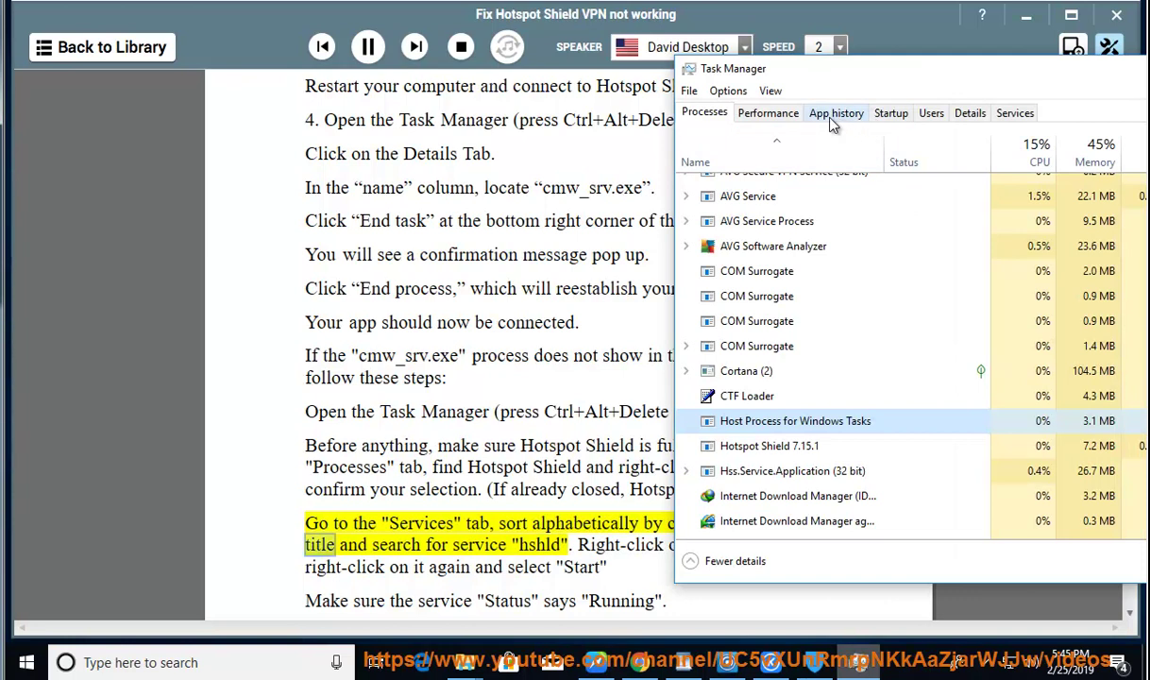
left_click(1016, 113)
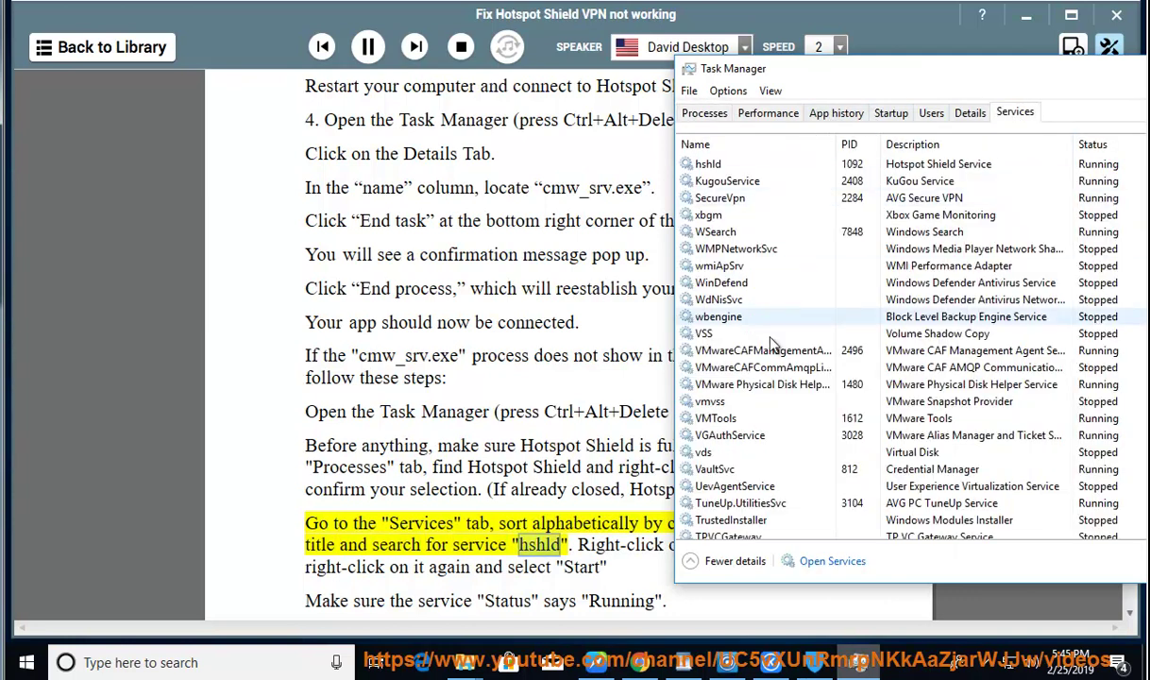
left_click(535, 480)
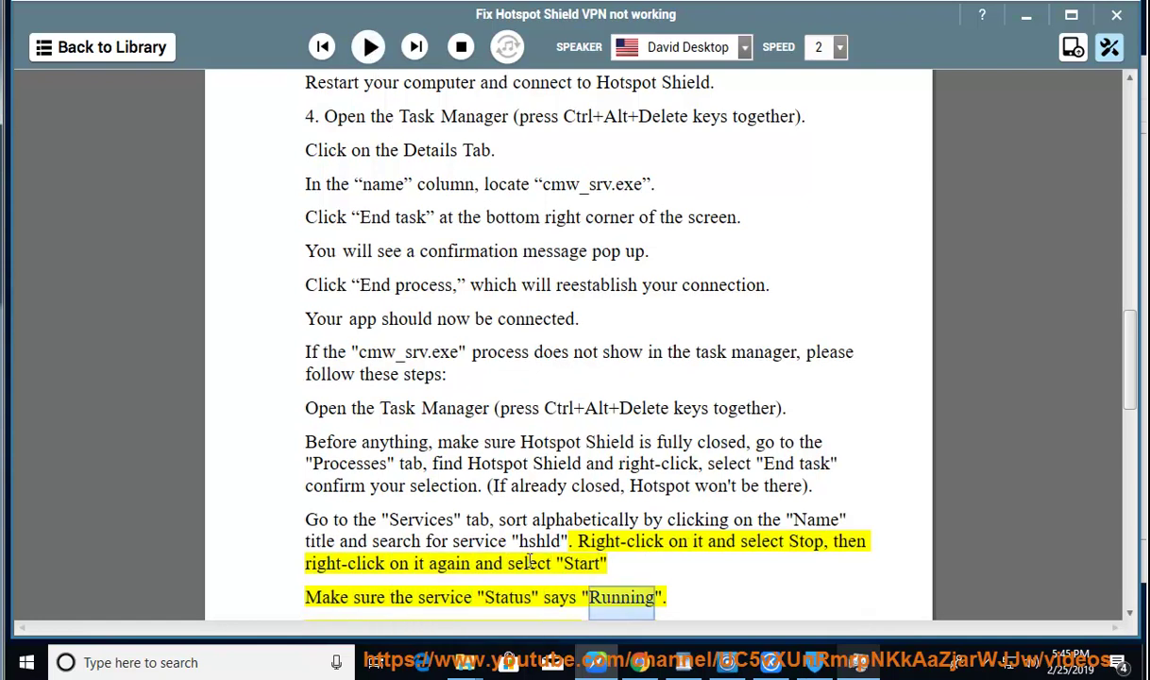
Resume reading from 'hshld' through step 5, selecting the 'Turn Hotspot Shield Protection ON.' line.
left_click(532, 509)
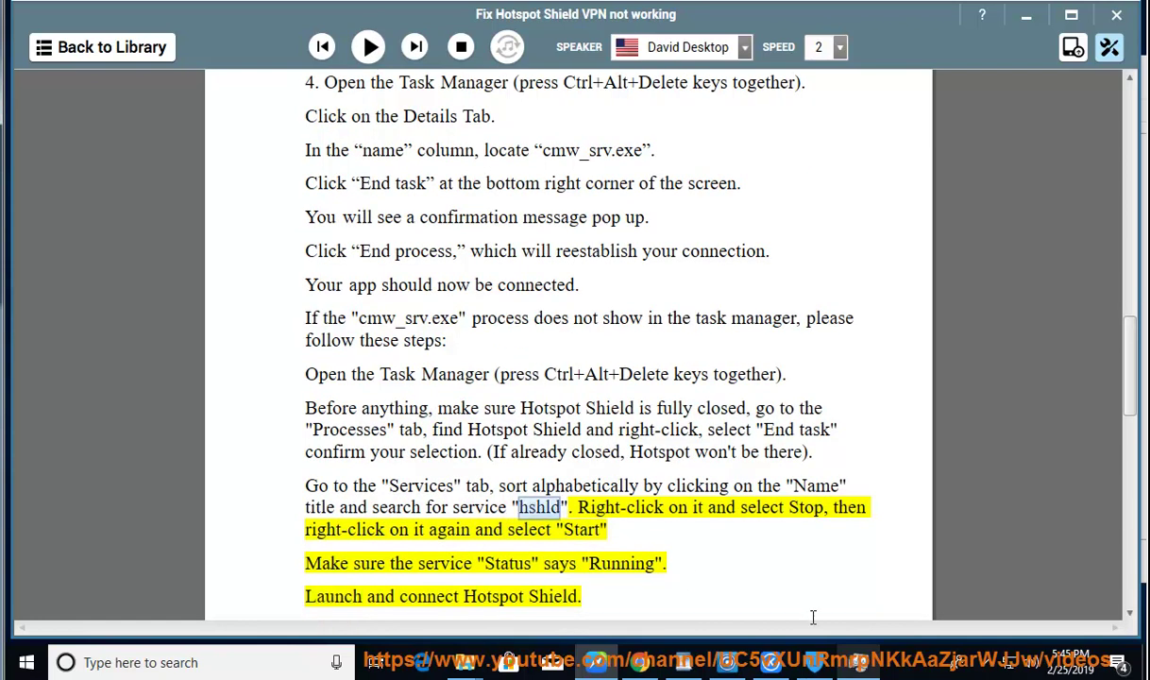
left_click(857, 662)
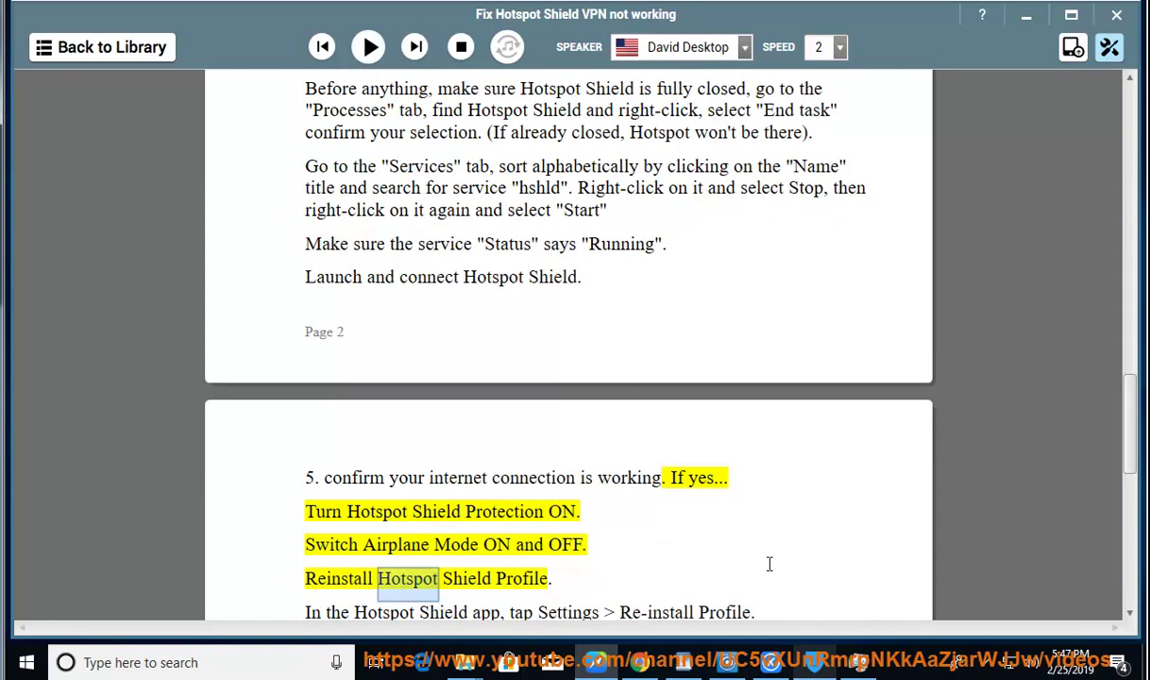
left_click_drag(360, 511, 606, 501)
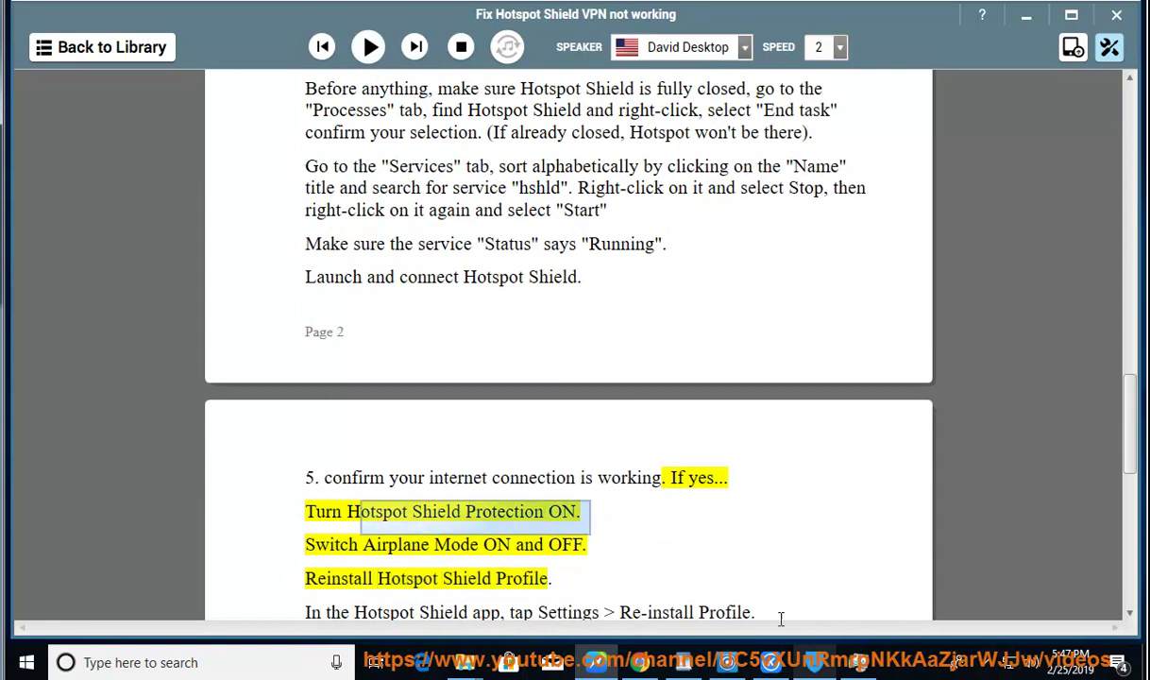
left_click(814, 666)
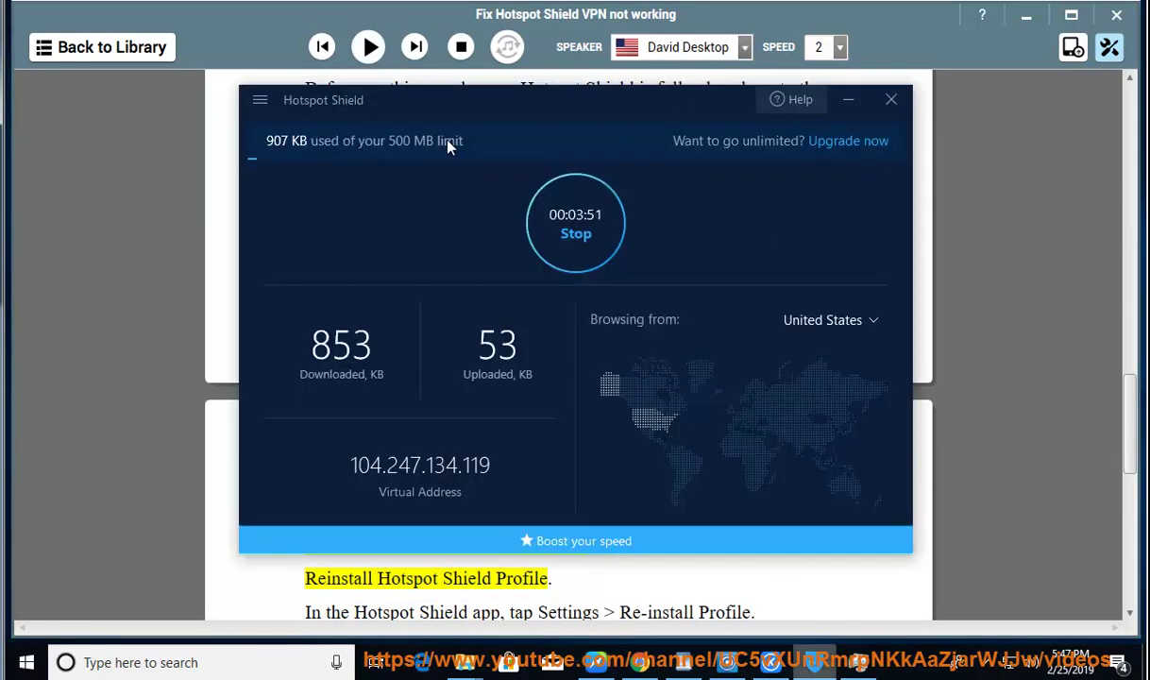
Look at Hotspot Shield's menu, return to the connection screen, and minimize the app.
left_click(796, 101)
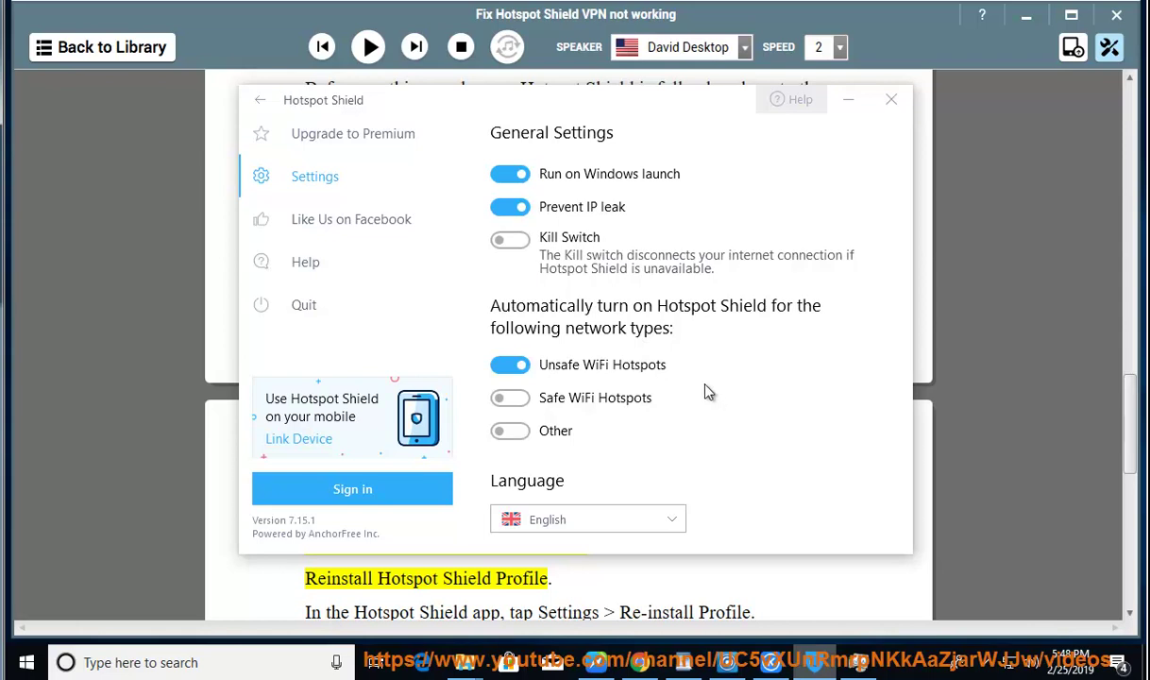
left_click(260, 99)
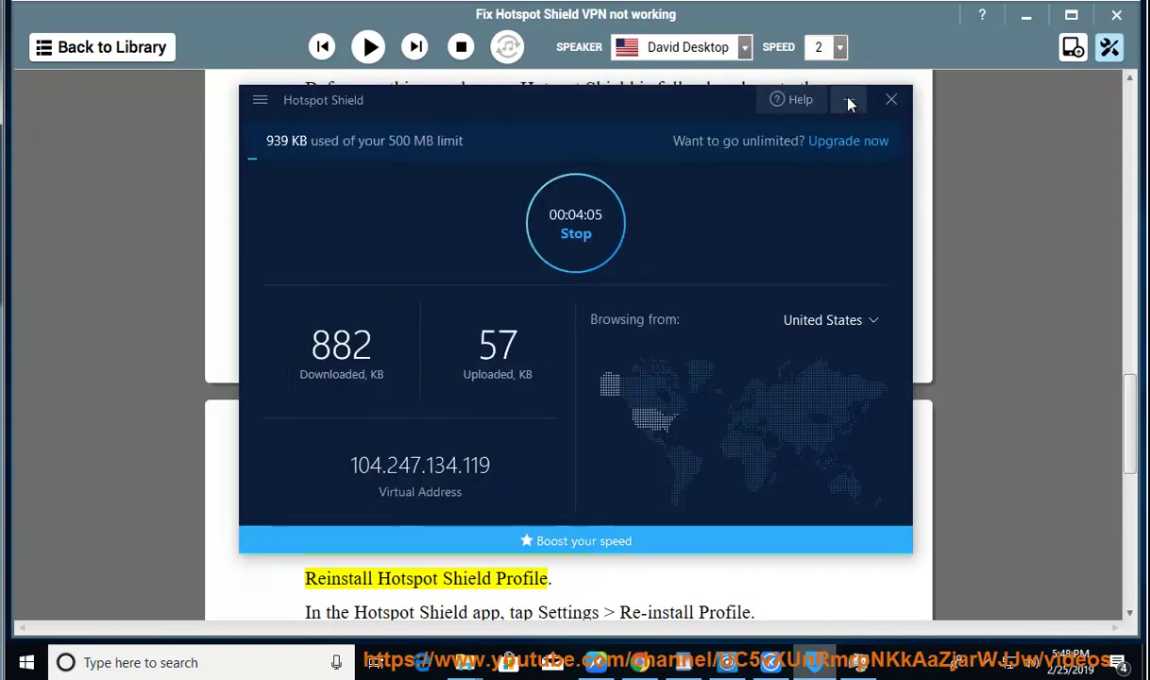
left_click(848, 102)
left_click(656, 498)
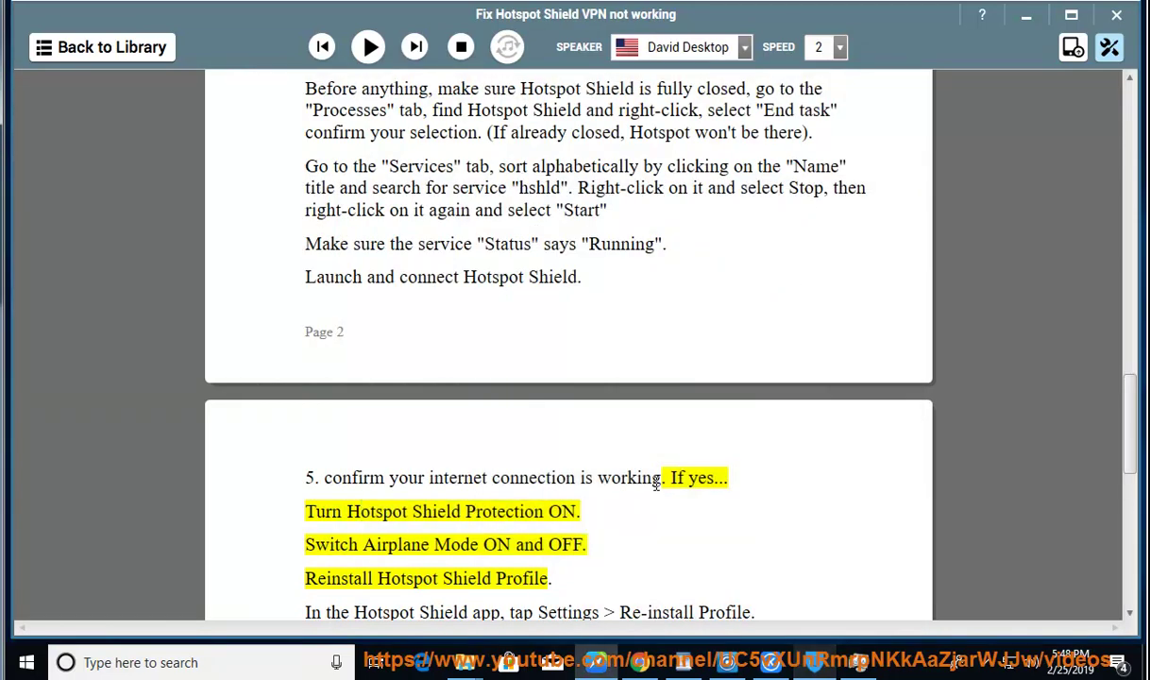
left_click(993, 664)
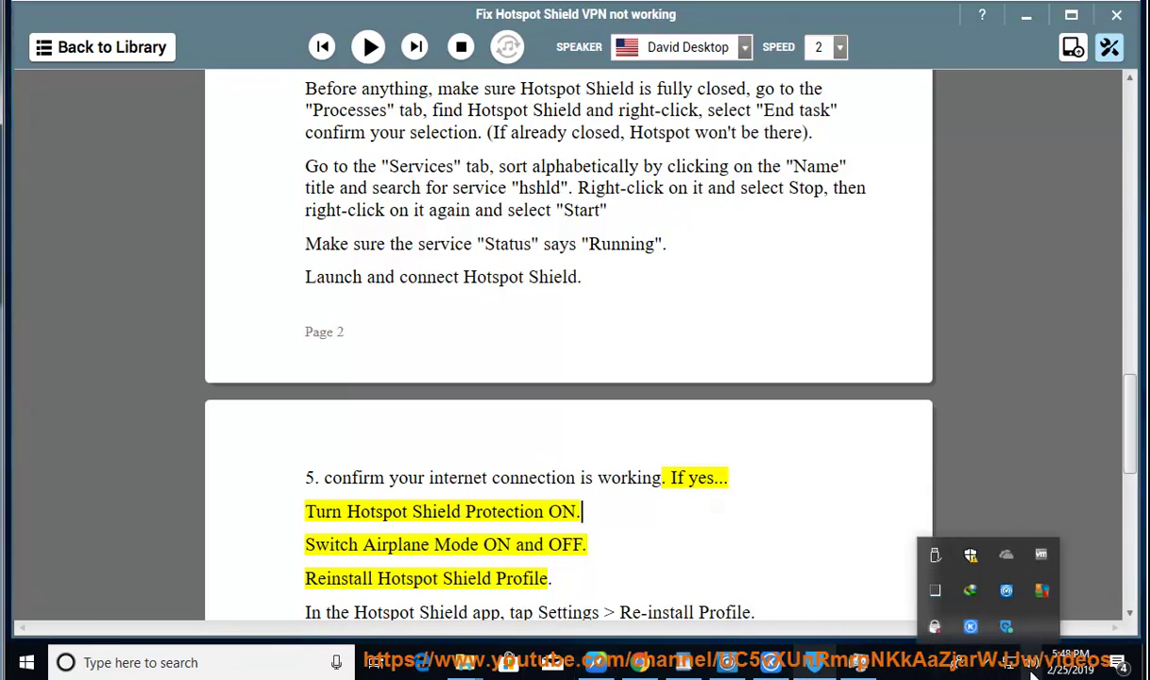
left_click(707, 526)
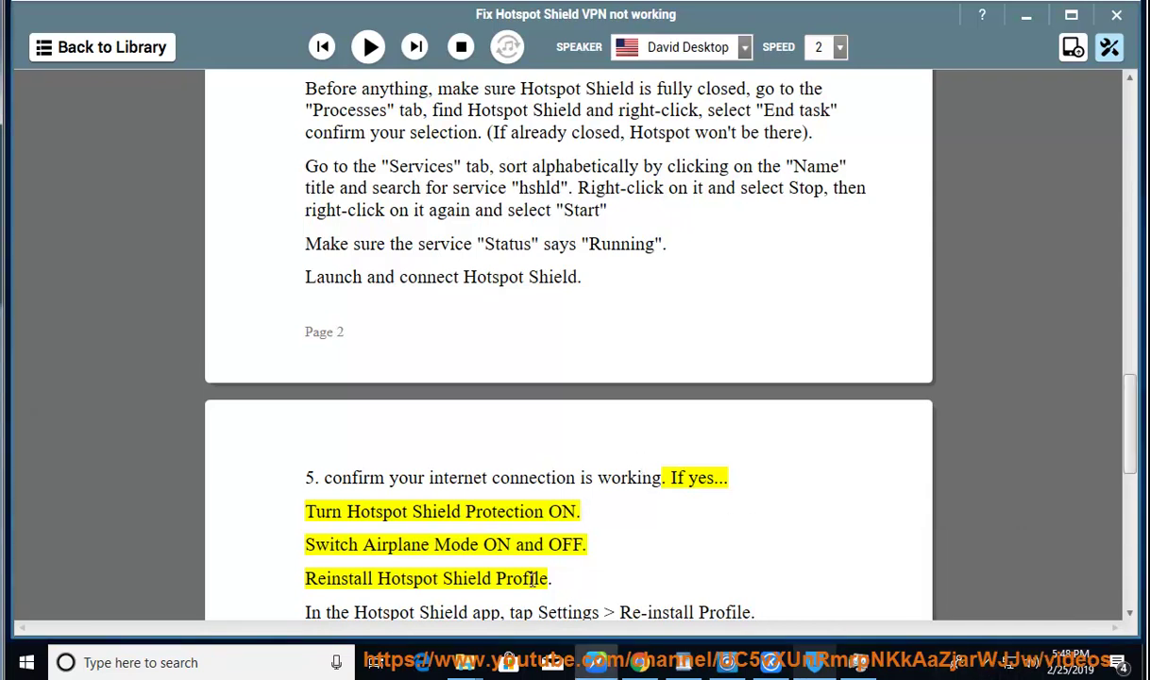
Have the guide read aloud the Airplane Mode and reinstall-profile lines.
left_click_drag(567, 577, 311, 538)
left_click(483, 540)
left_click(368, 47)
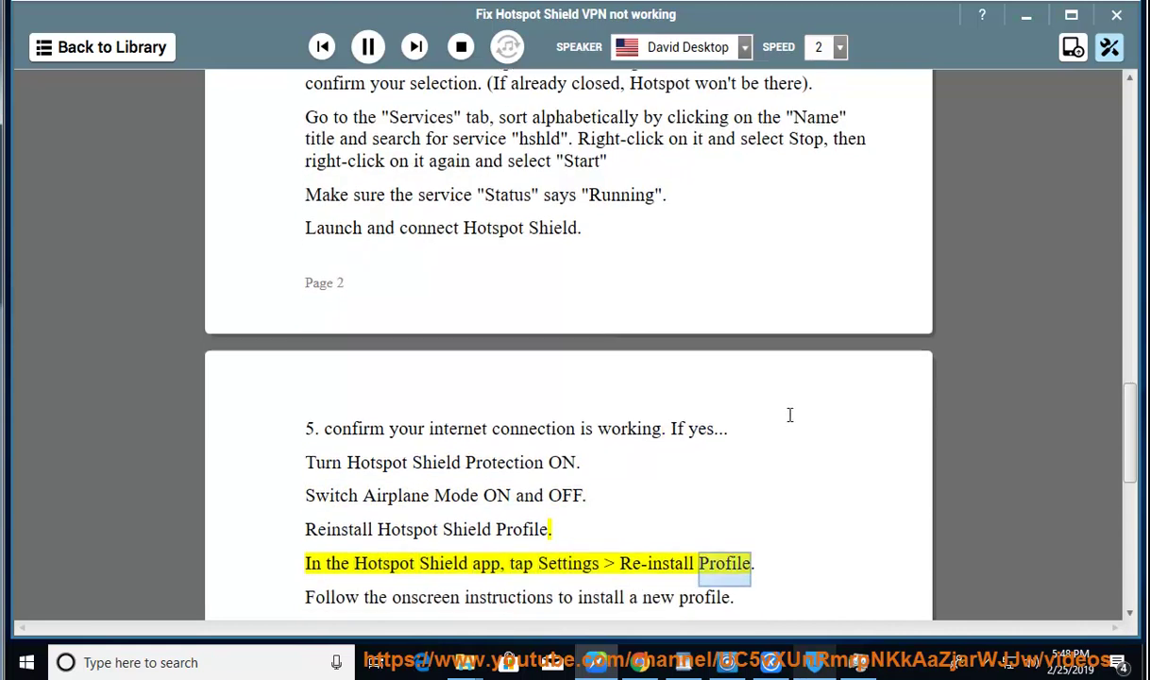
left_click(369, 49)
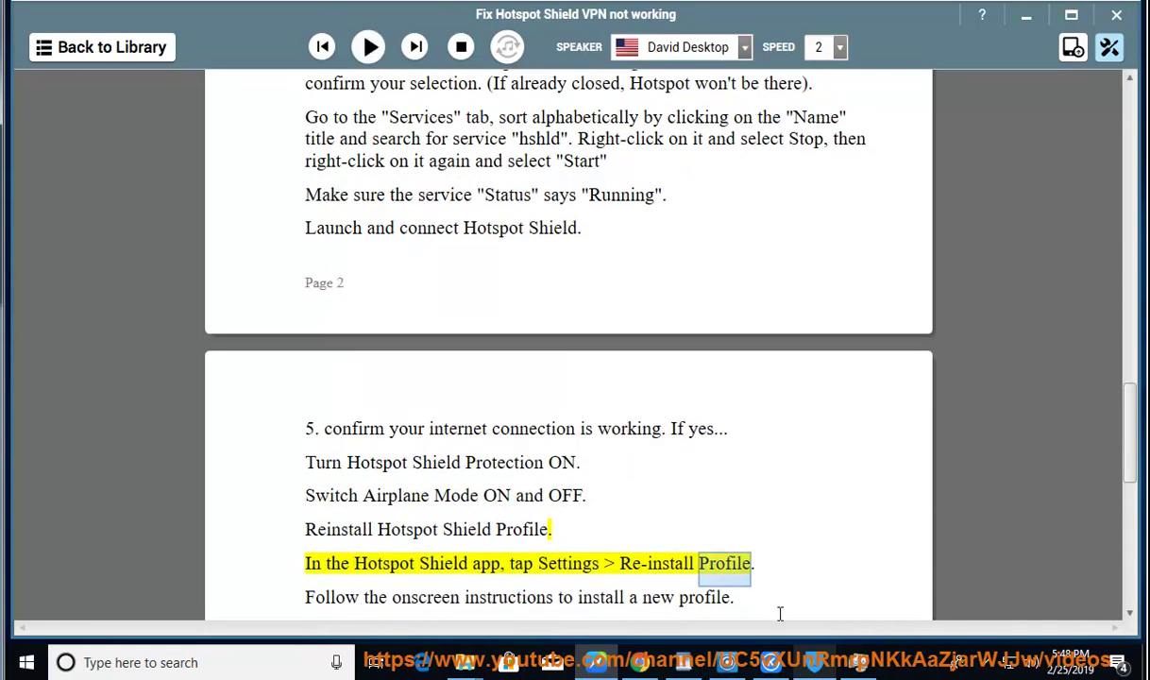
Review Hotspot Shield's General Settings page, then hide the app window.
left_click(827, 666)
left_click(805, 107)
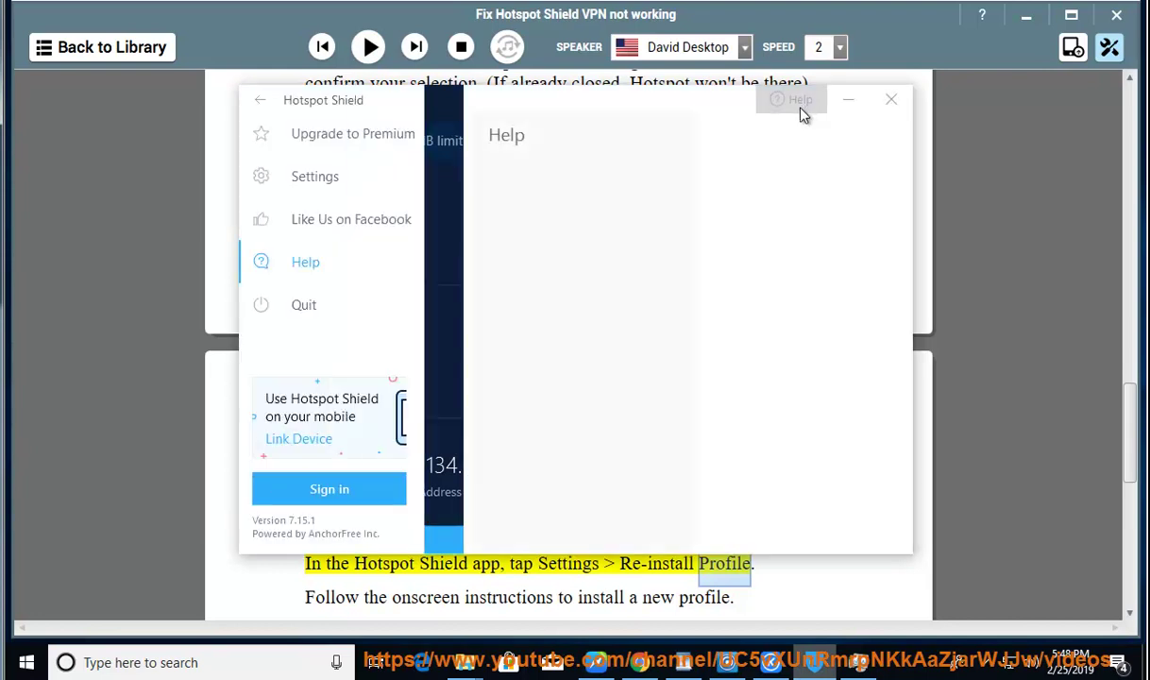
left_click(335, 187)
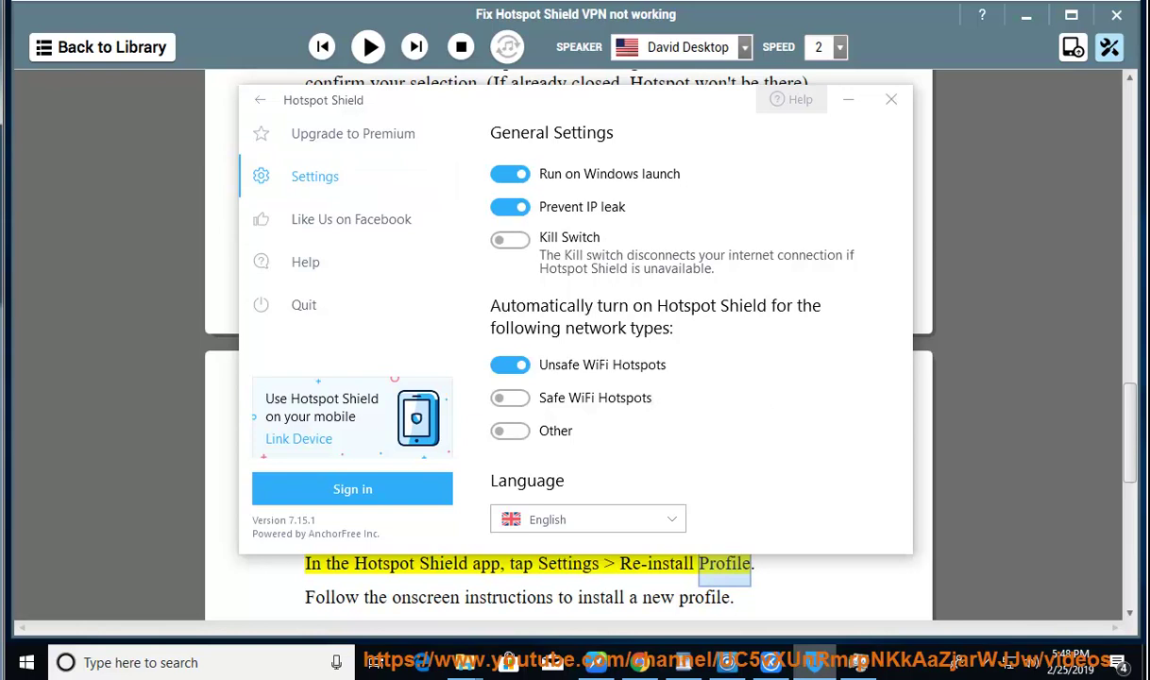
left_click(614, 234)
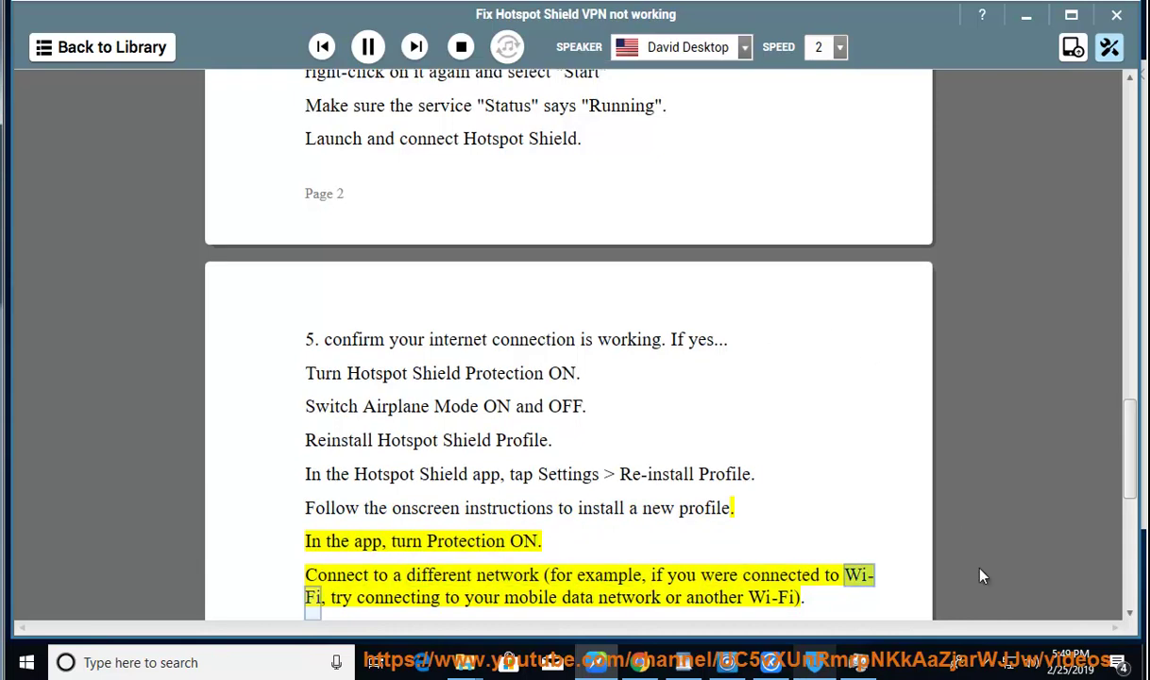
Check the network tray status while the guide reads step 6 on DNS 8.8.8.8 and 8.8.4.4.
left_click(1009, 665)
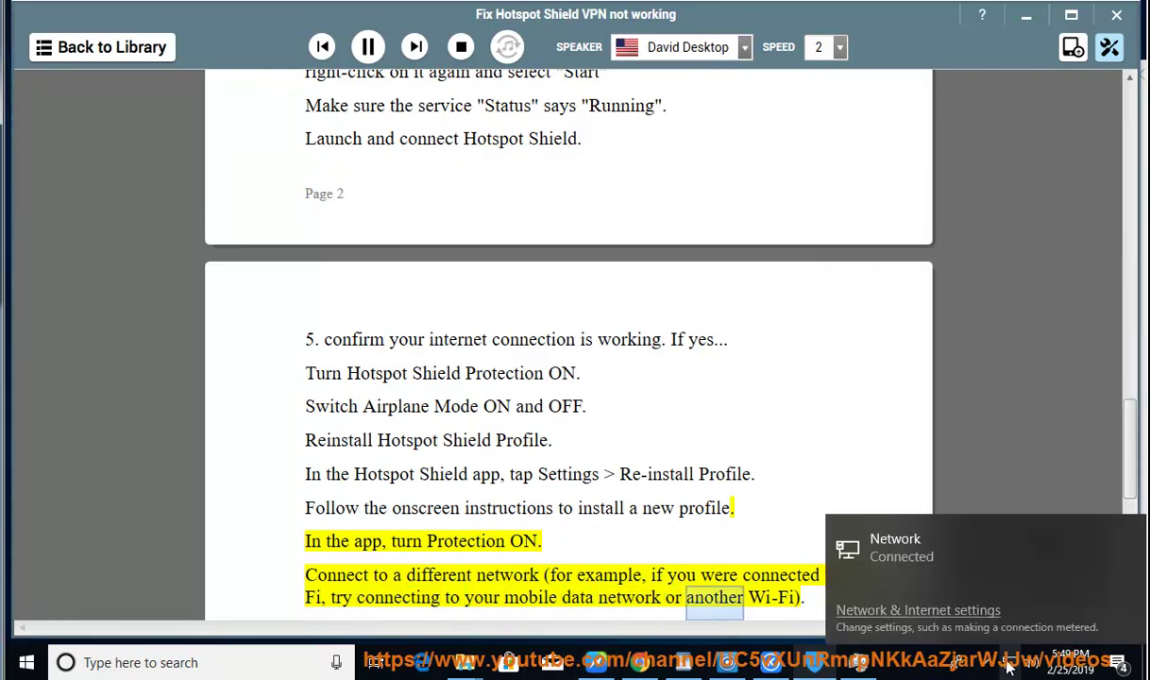
left_click(659, 553)
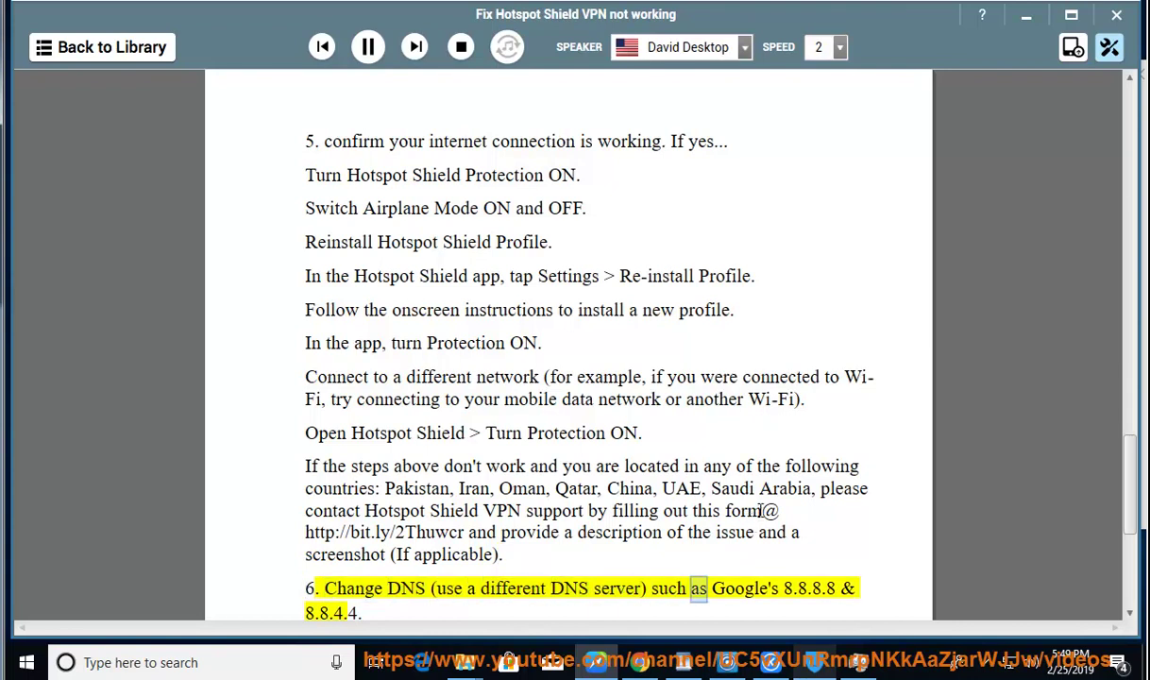
left_click(1009, 663)
right_click(1006, 669)
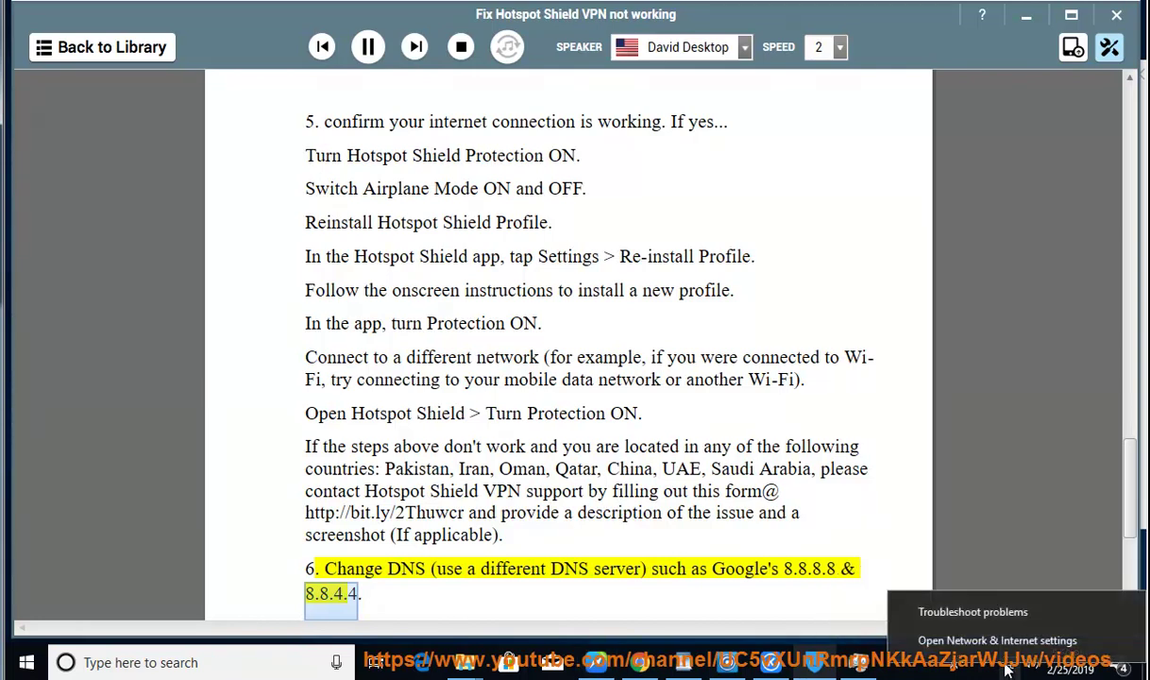
Go from Network & Internet settings' Status page to Change adapter options.
left_click(670, 541)
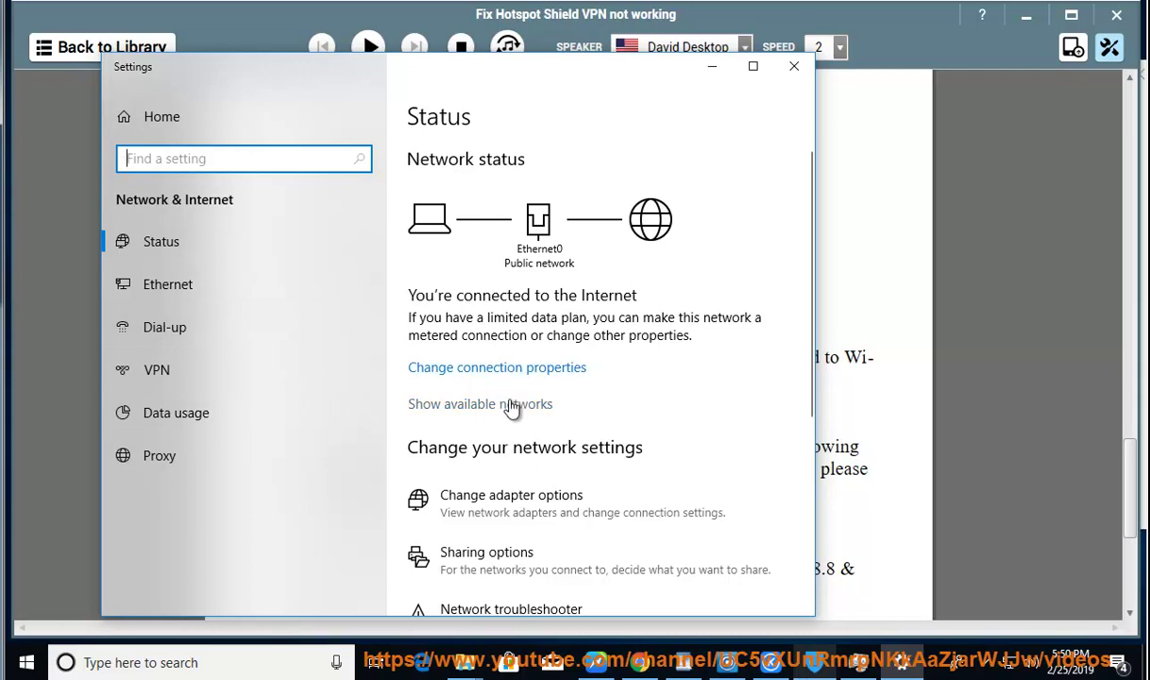
left_click(510, 403)
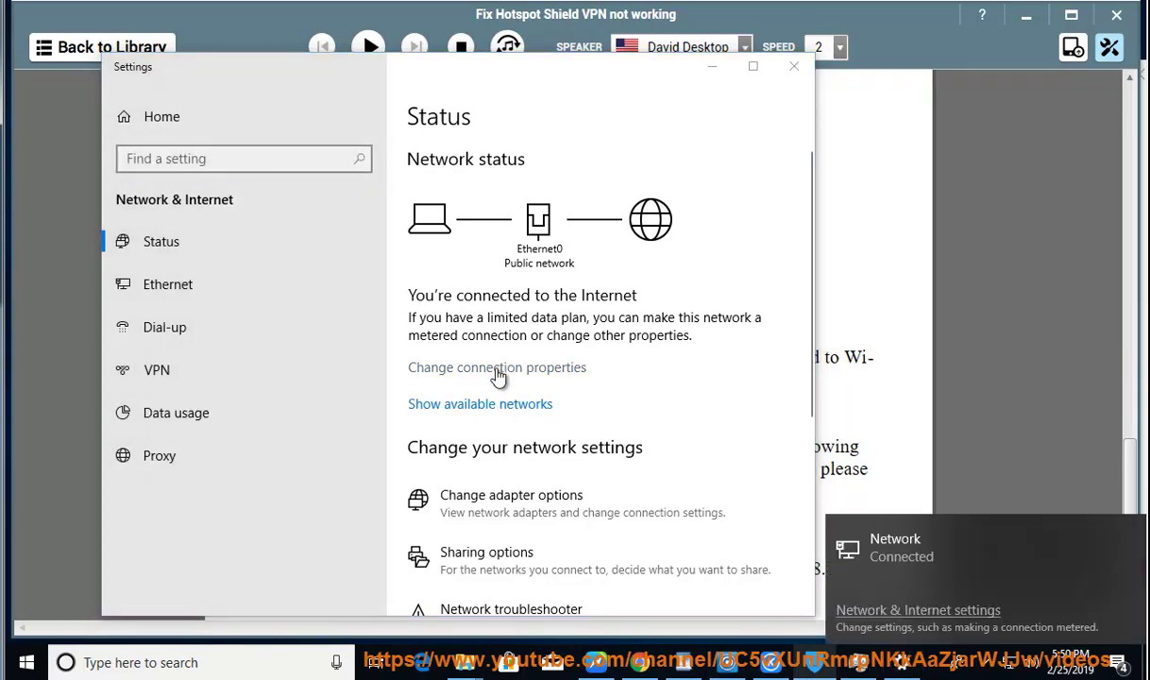
left_click(499, 375)
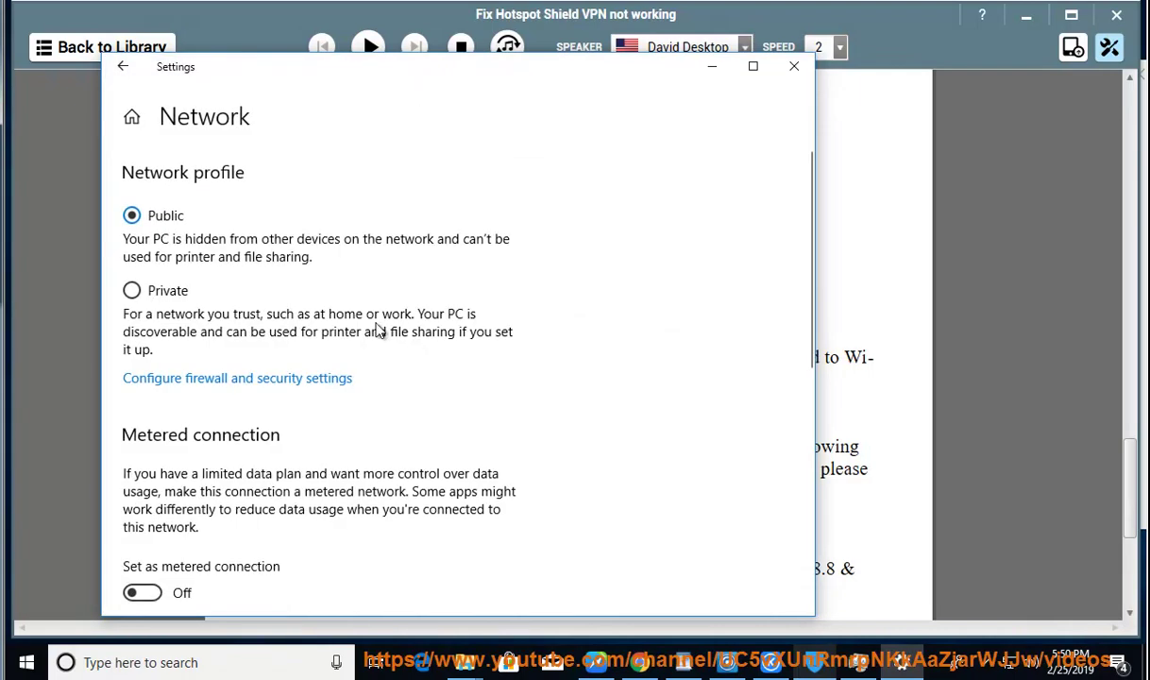
left_click(123, 66)
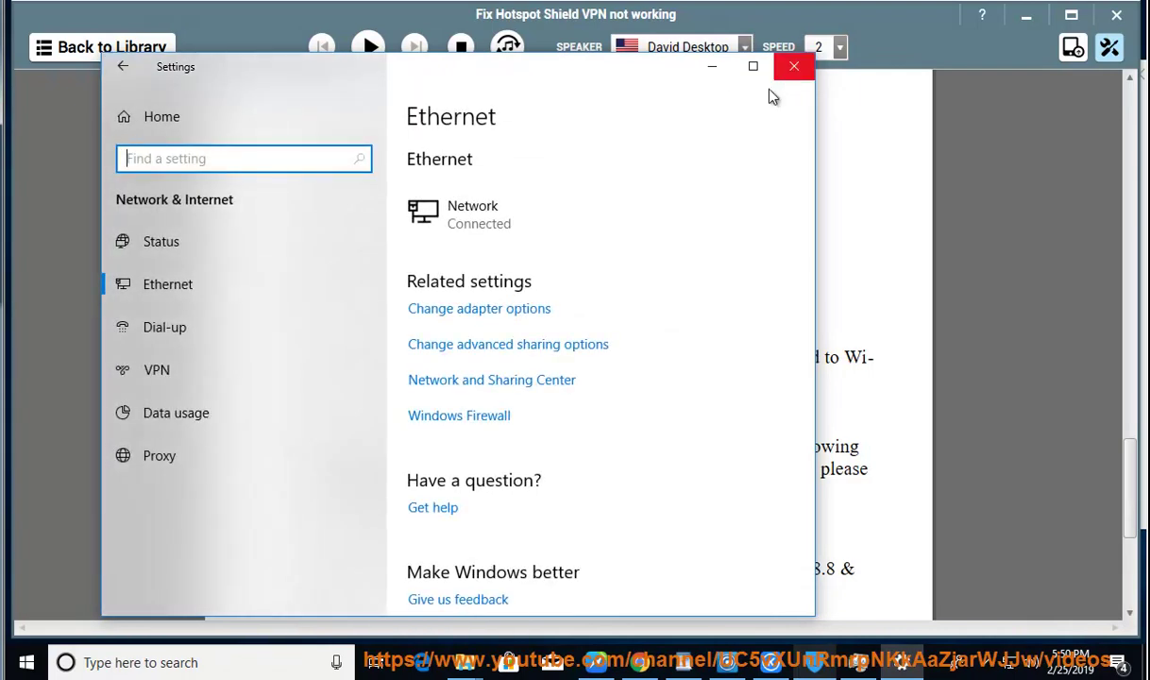
left_click(172, 244)
scroll(553, 323, "down", 2)
scroll(553, 323, "down", 2)
left_click(532, 338)
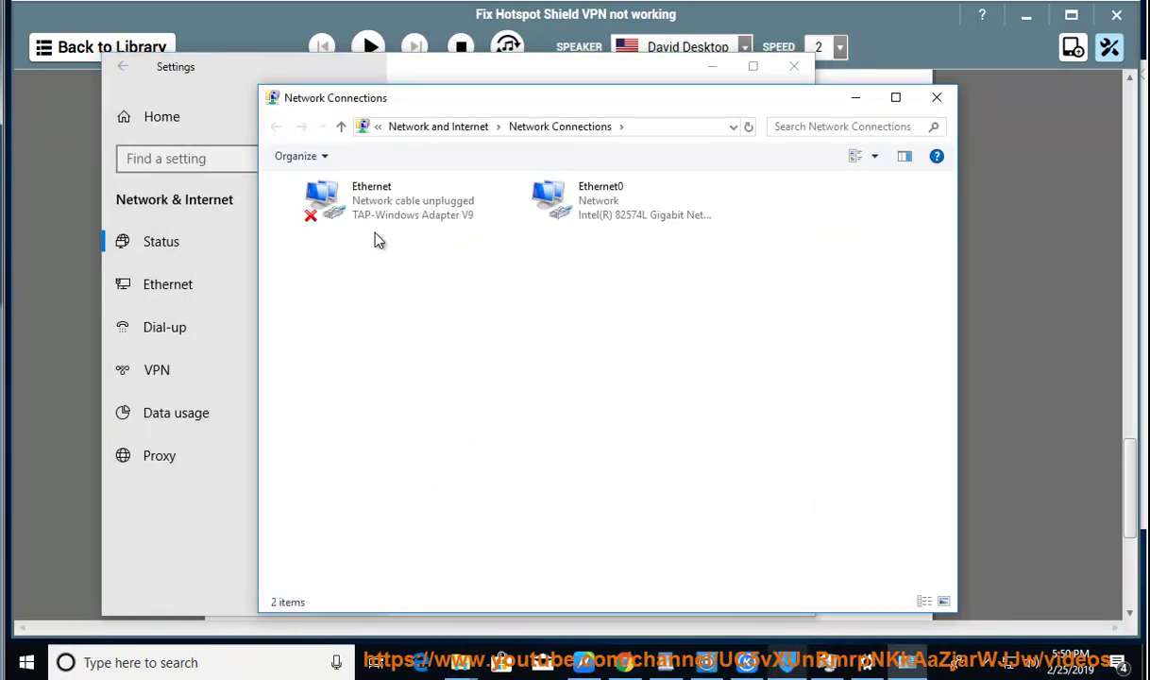
Open Ethernet0's IPv4 properties and choose 'Use the following DNS server addresses'.
left_click(605, 203)
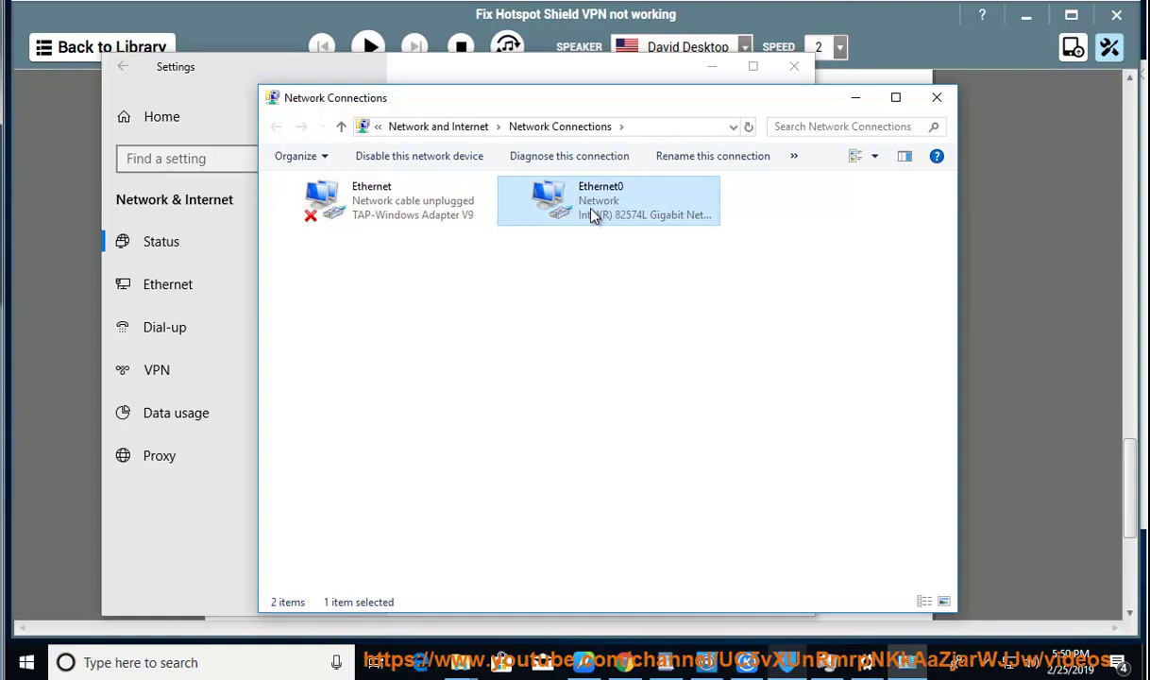
right_click(593, 209)
left_click(617, 382)
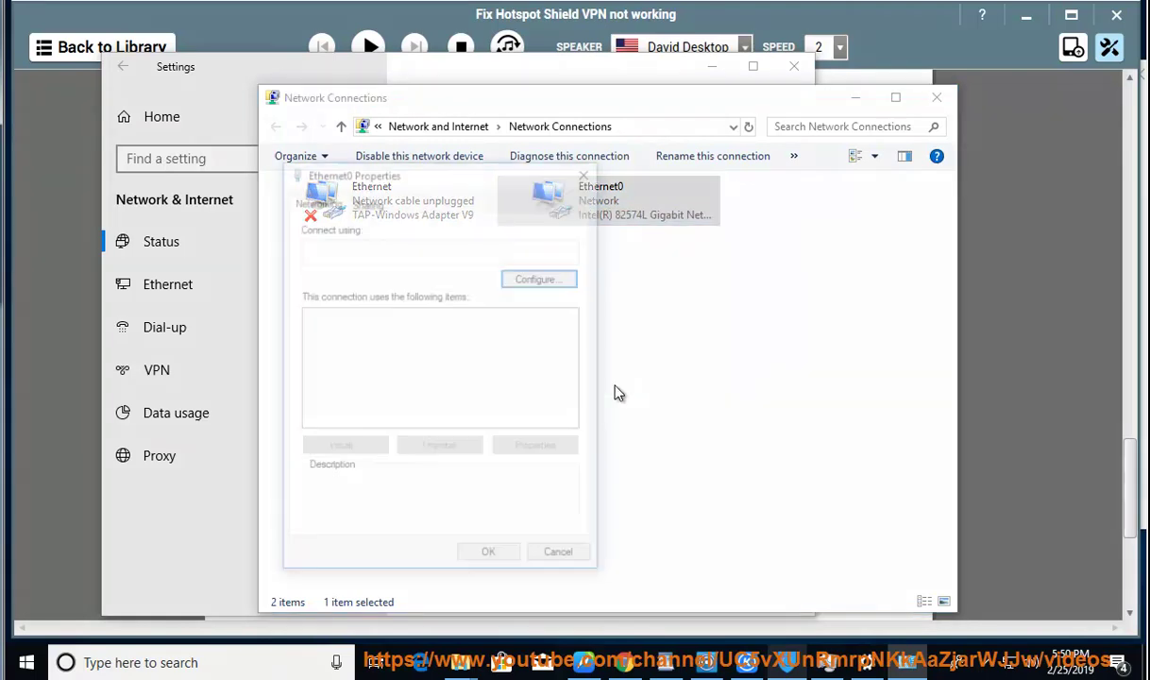
left_click(384, 362)
left_click(537, 448)
left_click_drag(411, 251, 750, 217)
left_click(713, 459)
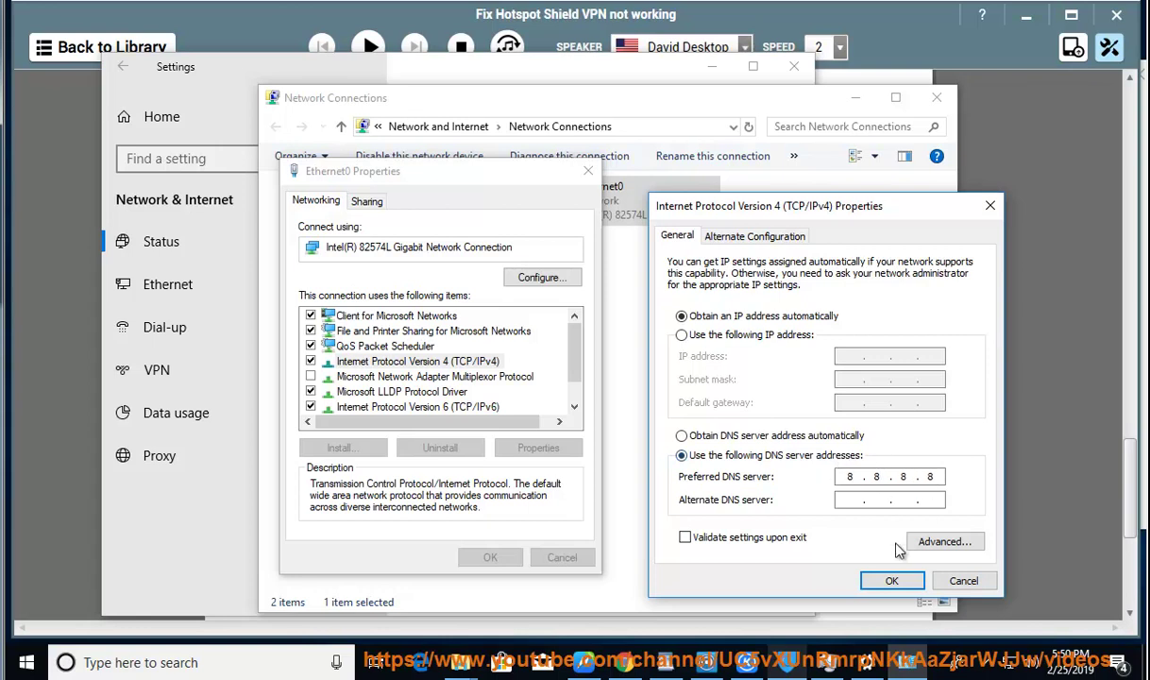
Apply 8.8.8.8 as preferred DNS and close the adapter, Network Connections and Settings windows.
left_click(960, 579)
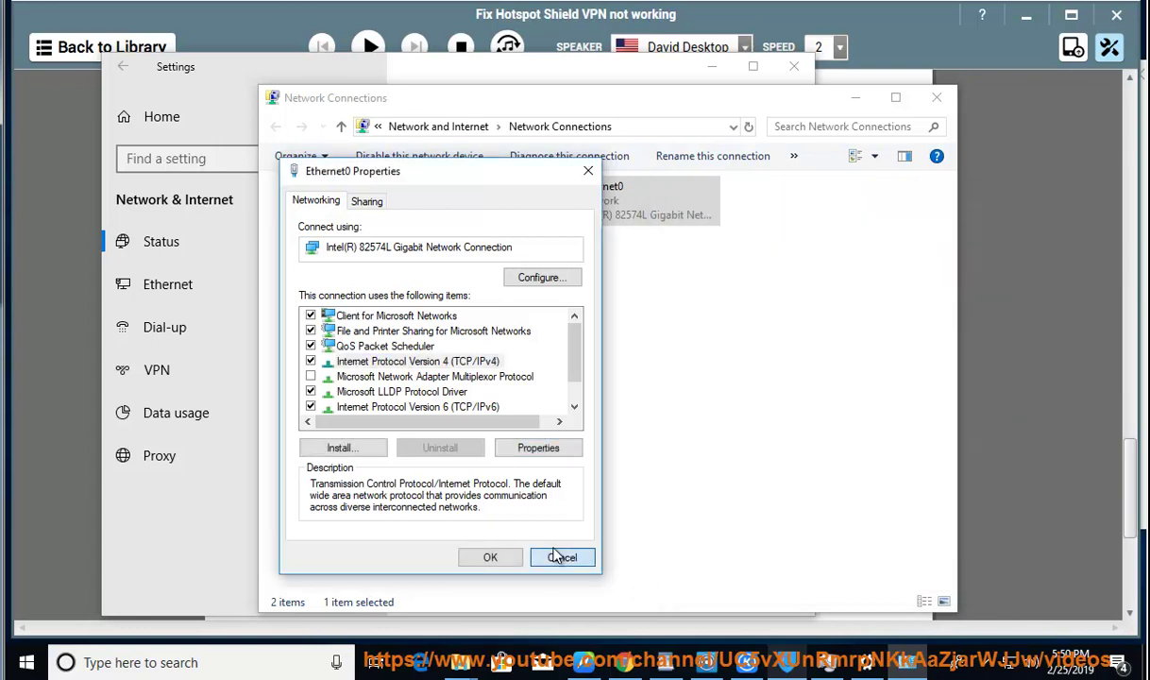
left_click(560, 627)
left_click(936, 98)
left_click(793, 66)
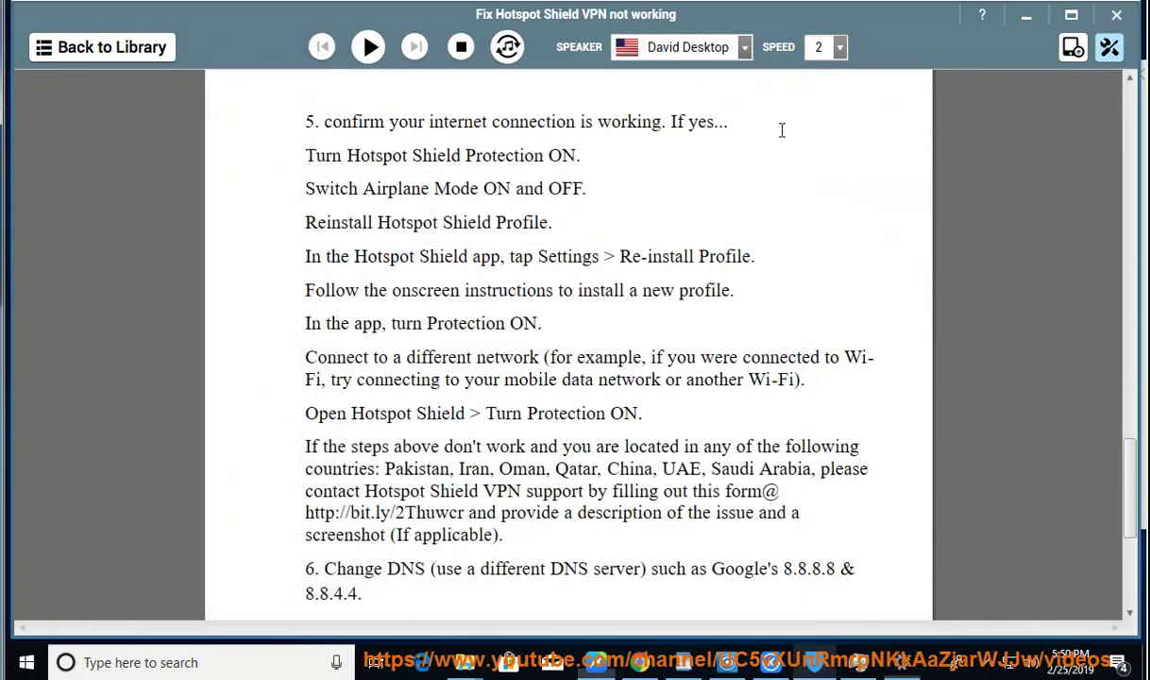